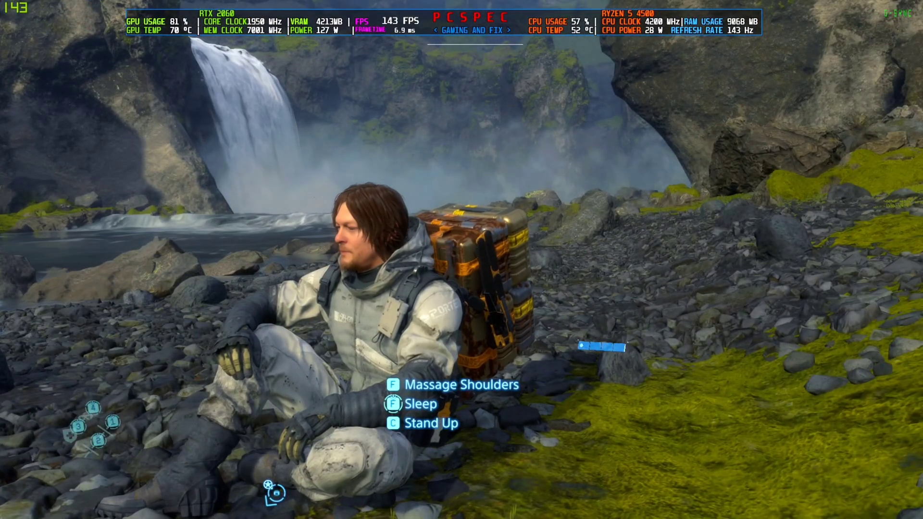
key(Tab)
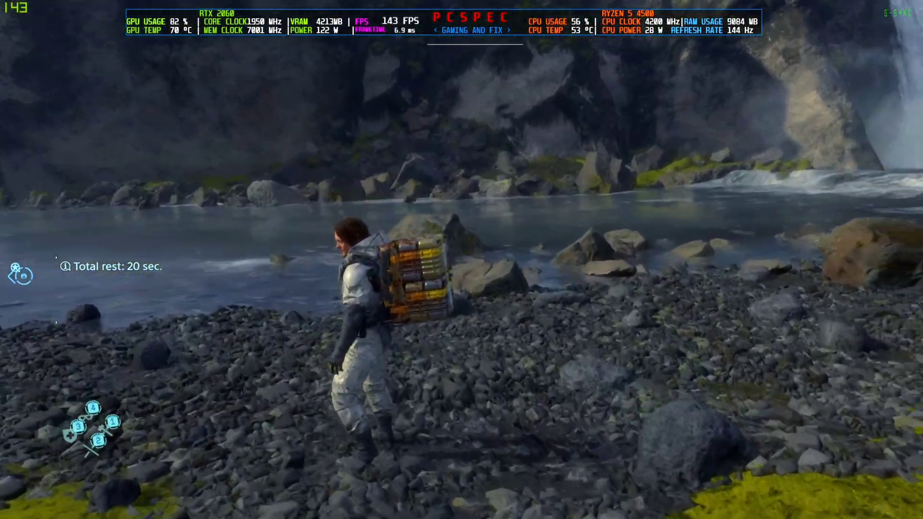
key(w)
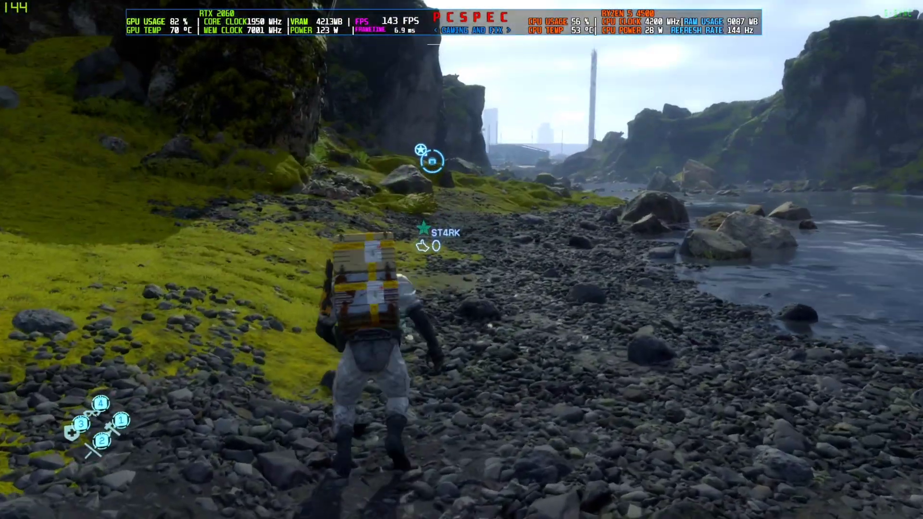
key(a)
key(s)
key(d)
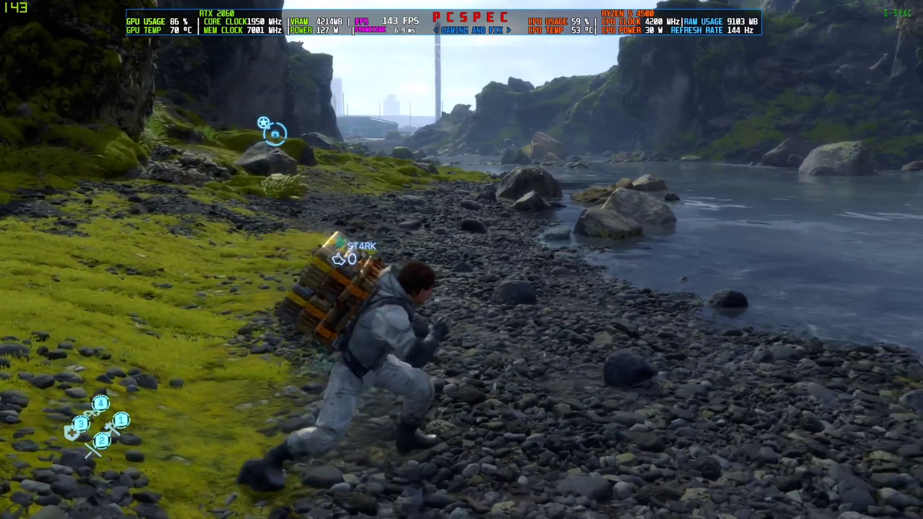
key(w)
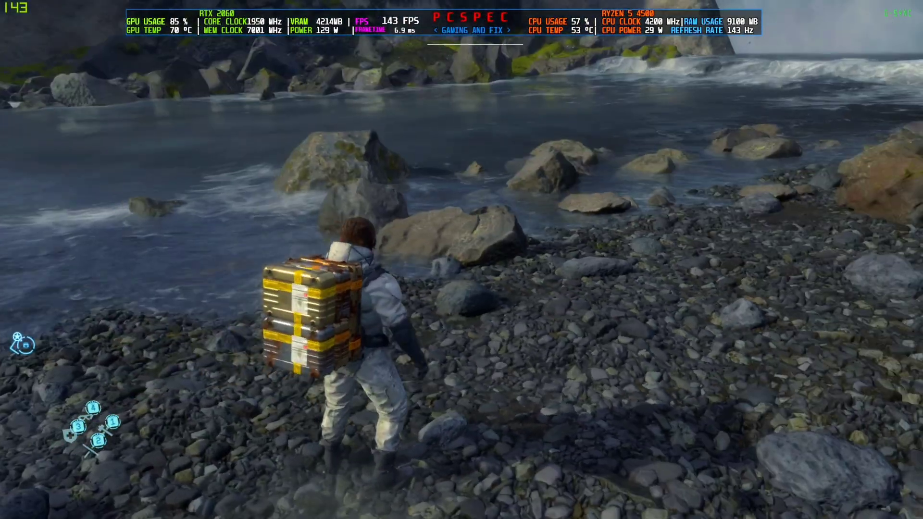
key(s)
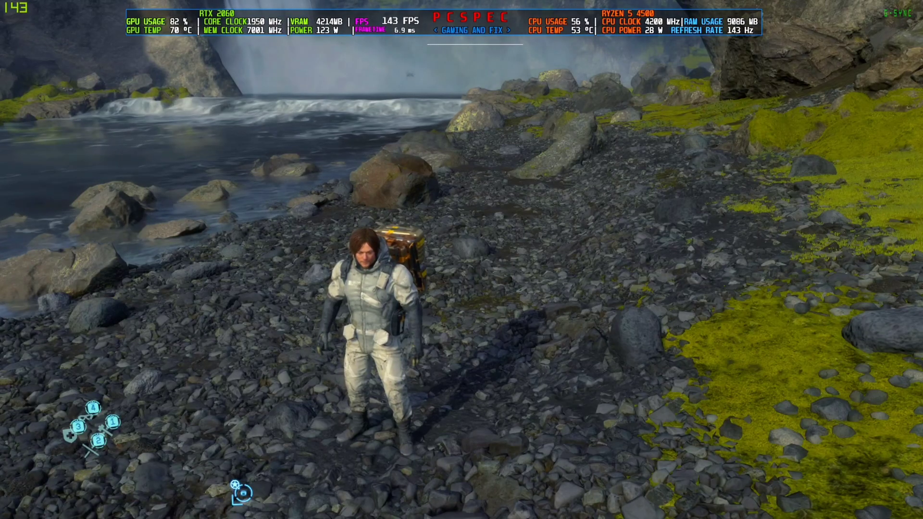
- Pause the game, switch to MSI Afterburner and reposition its window over the game
key(Escape)
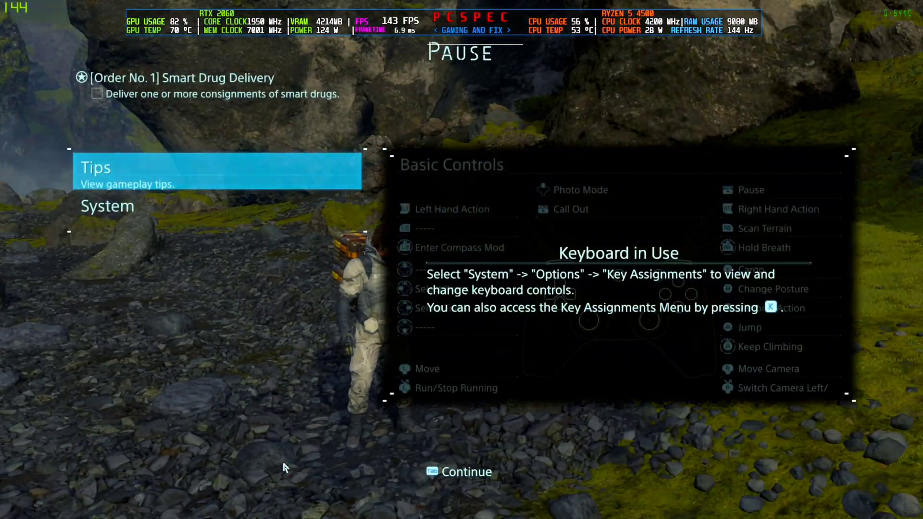
key(super)
click(129, 509)
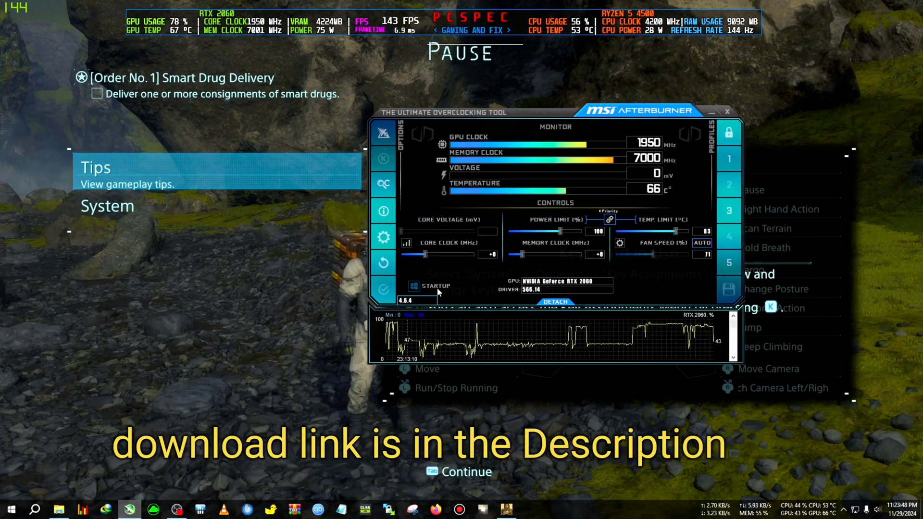
drag(515, 113, 417, 101)
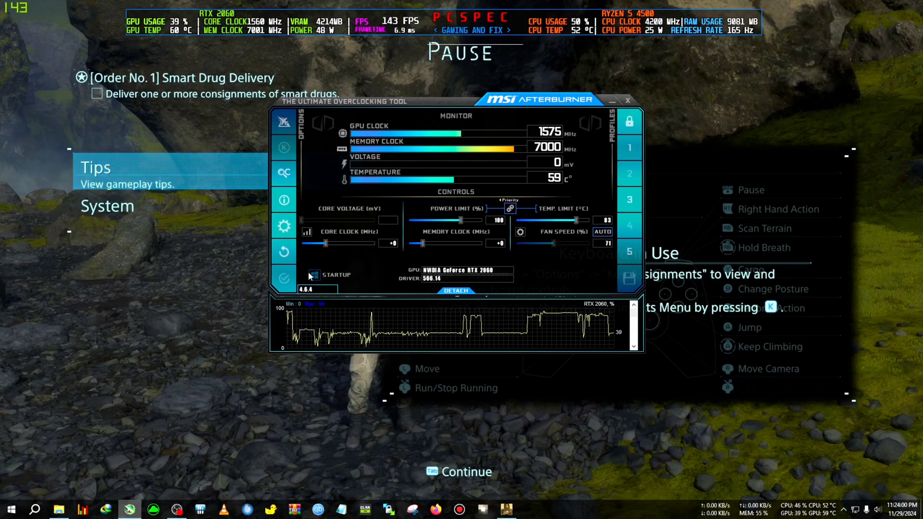
- Set the user interface skin to MSI Touch of Modern Afterburner skin by Drerex Design in the Afterburner properties
click(284, 226)
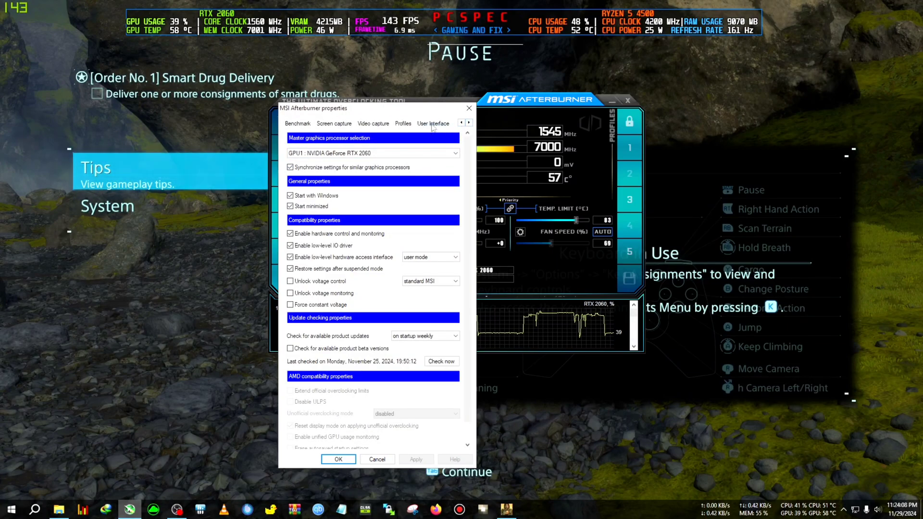
click(432, 125)
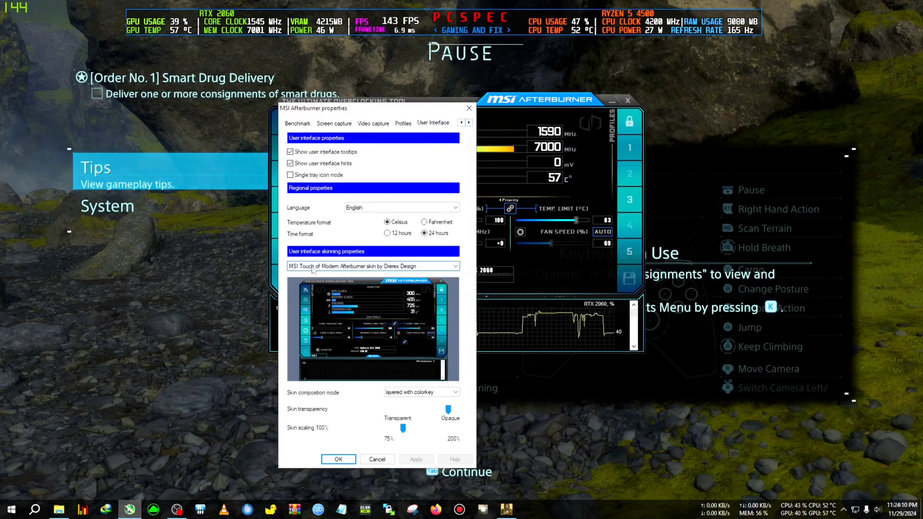
click(350, 267)
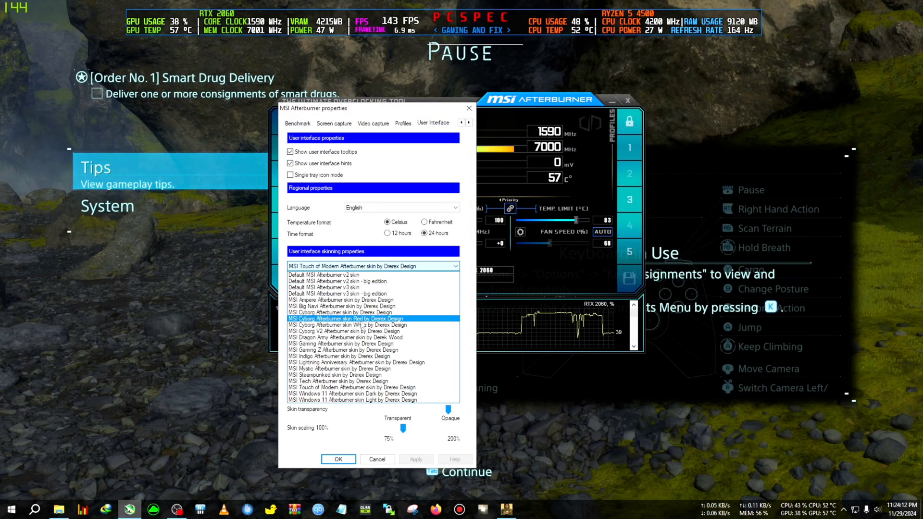
click(378, 388)
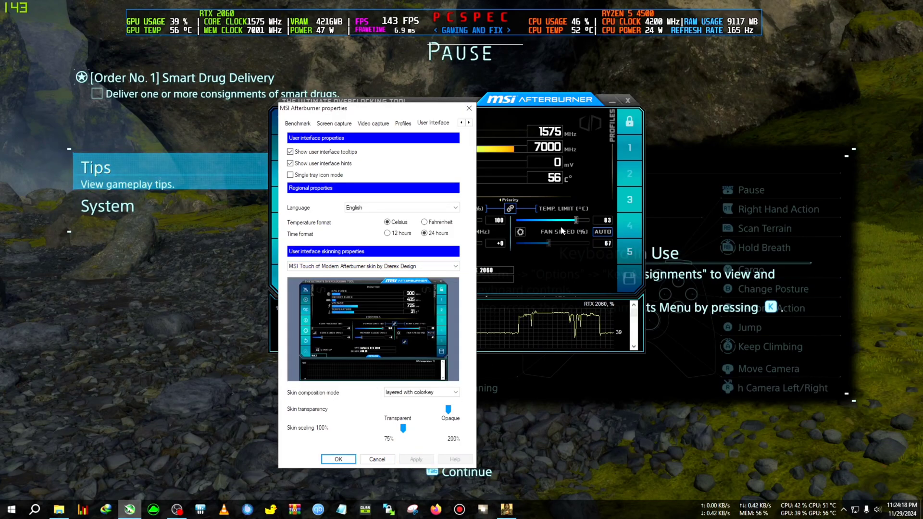
click(338, 460)
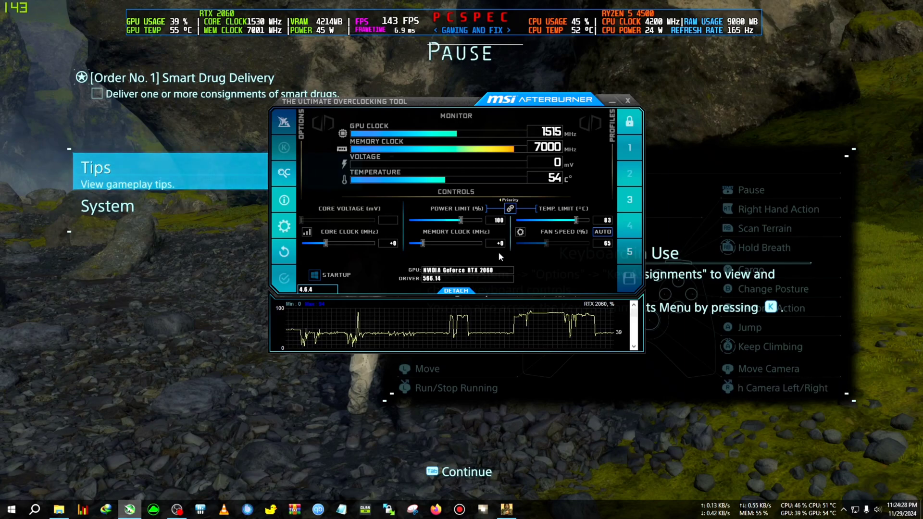
- Lower the power limit to 80 % with the linked temperature limit at 70 °C
click(459, 221)
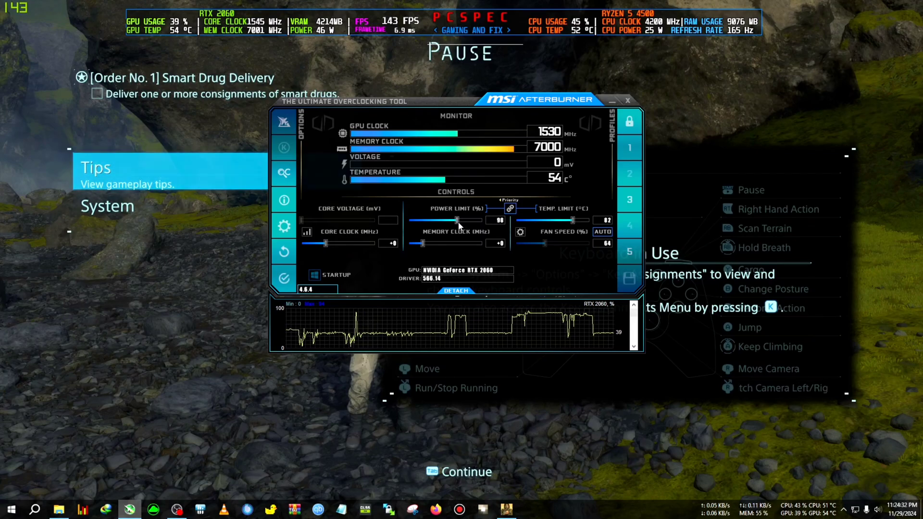
drag(445, 223, 435, 225)
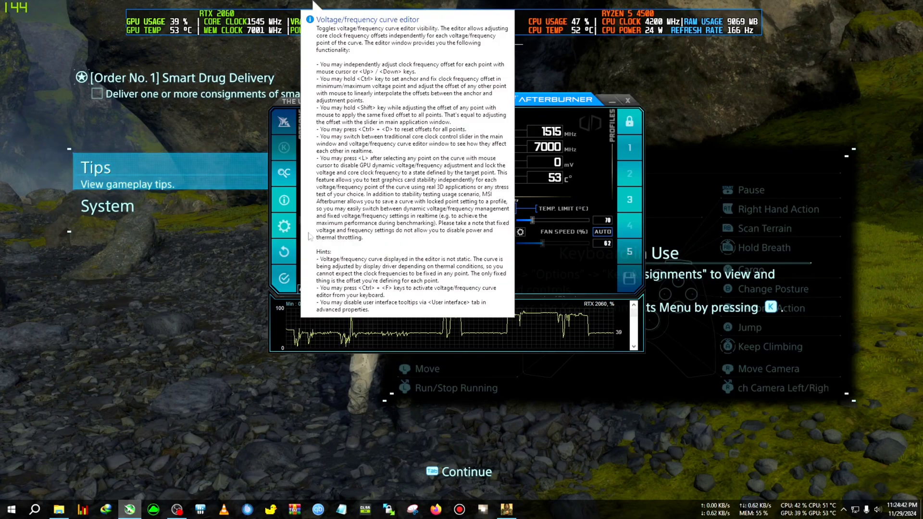
- Open the voltage/frequency curve editor and select the curve range from 750 mV to 1250 mV
click(308, 234)
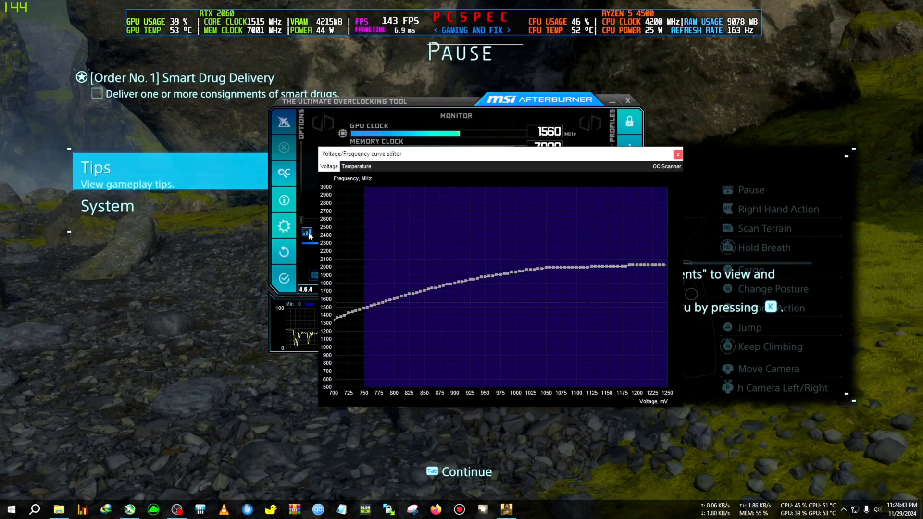
click(376, 265)
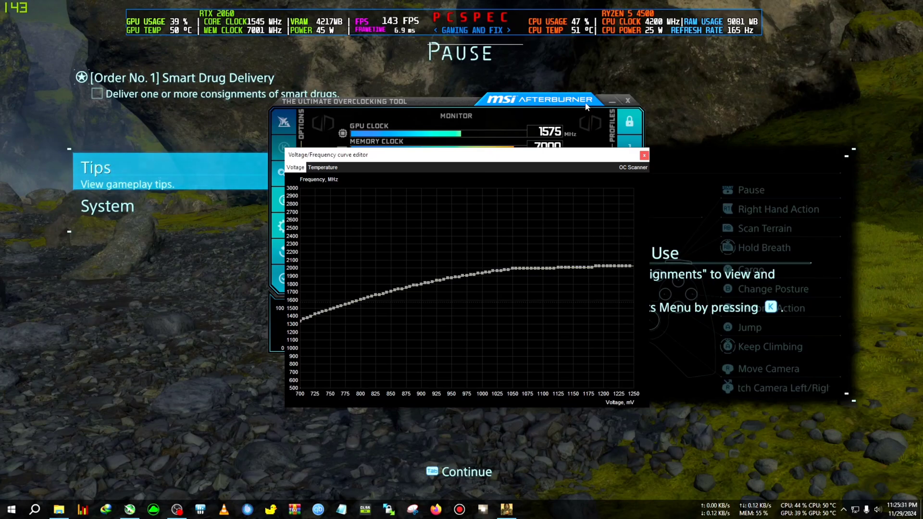
click(246, 247)
key(Tab)
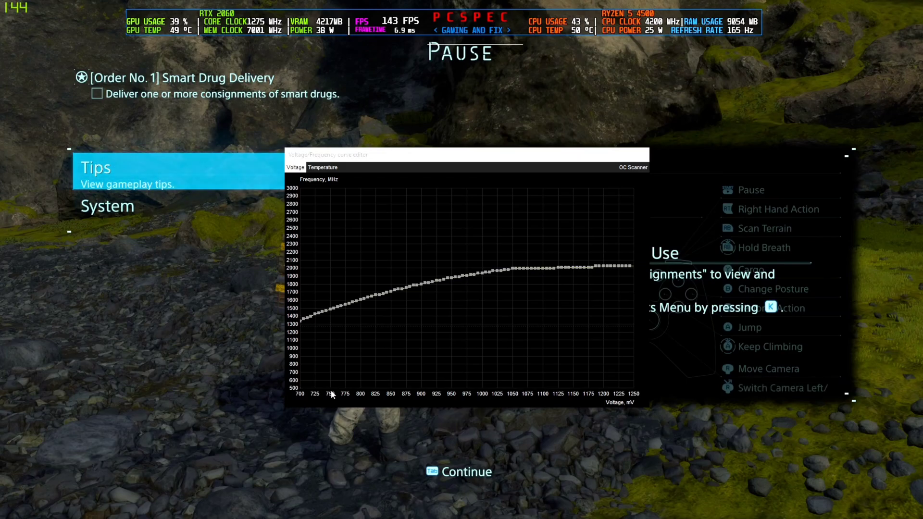
click(330, 321)
drag(330, 321, 638, 342)
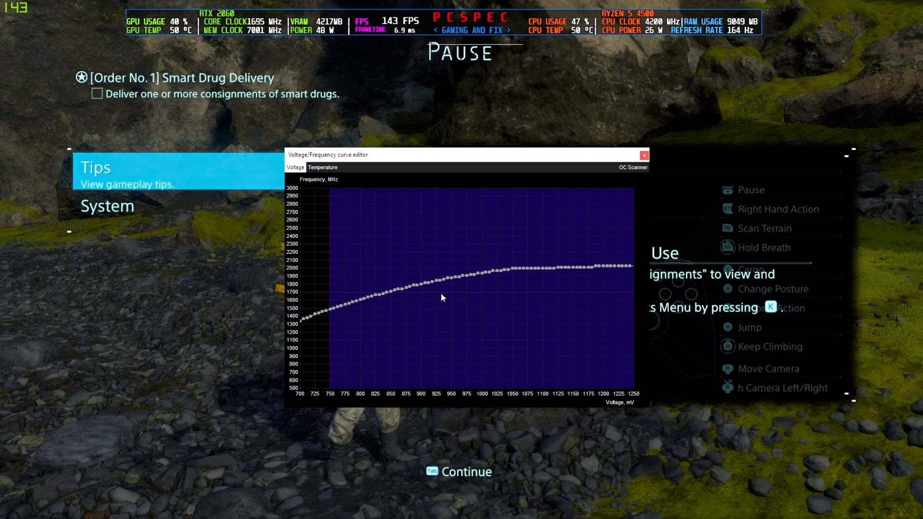
- Flatten the selected curve range to 1500 MHz using the 862 mV point, and close the curve editor
click(420, 284)
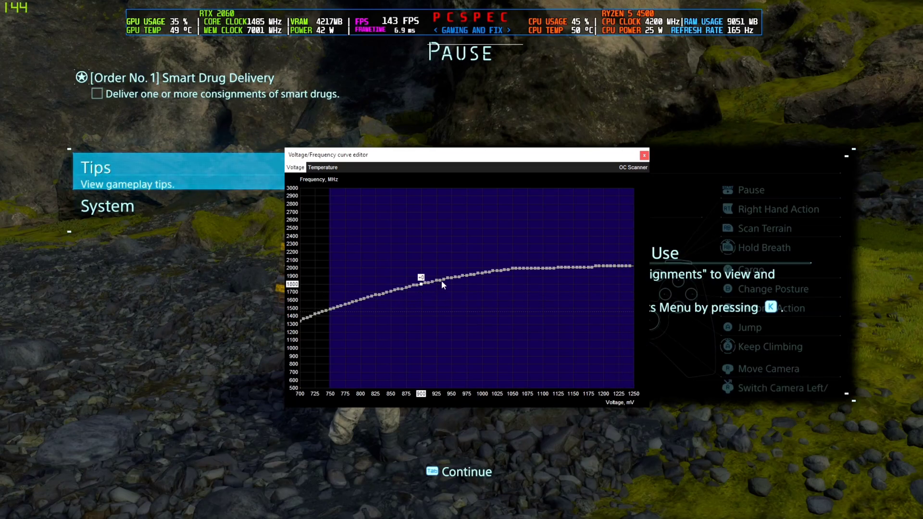
click(448, 278)
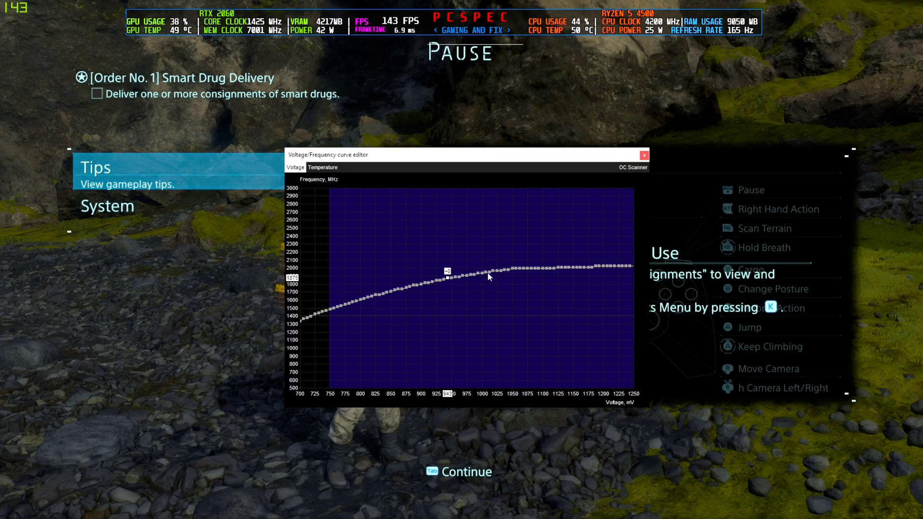
click(399, 291)
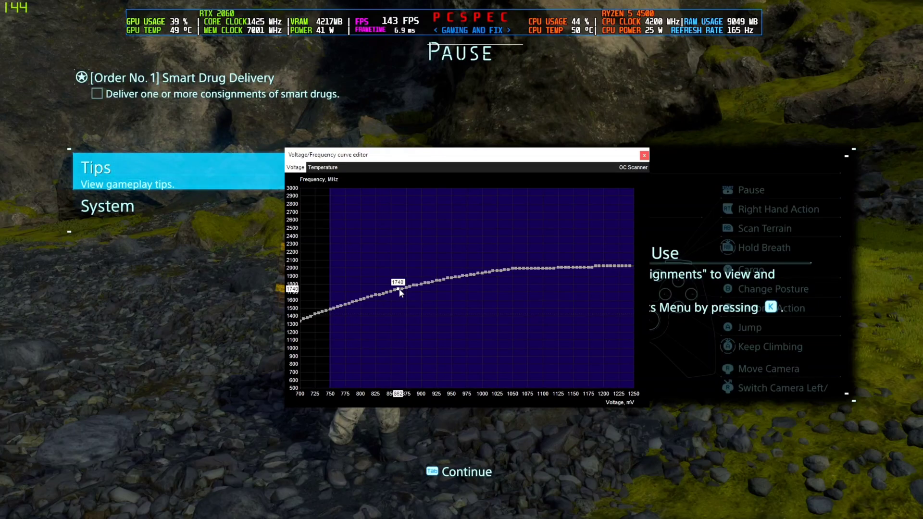
key(BackSpace)
key(BackSpace)
key(BackSpace)
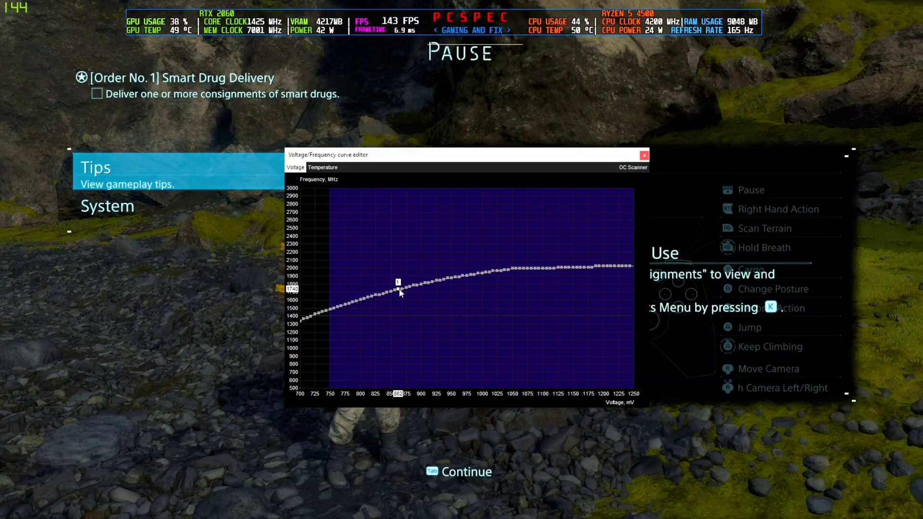
text(00)
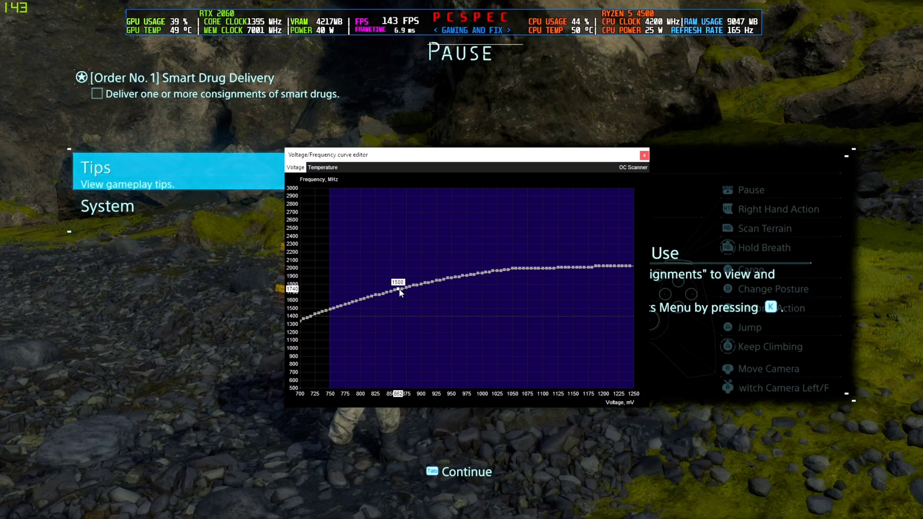
key(Return)
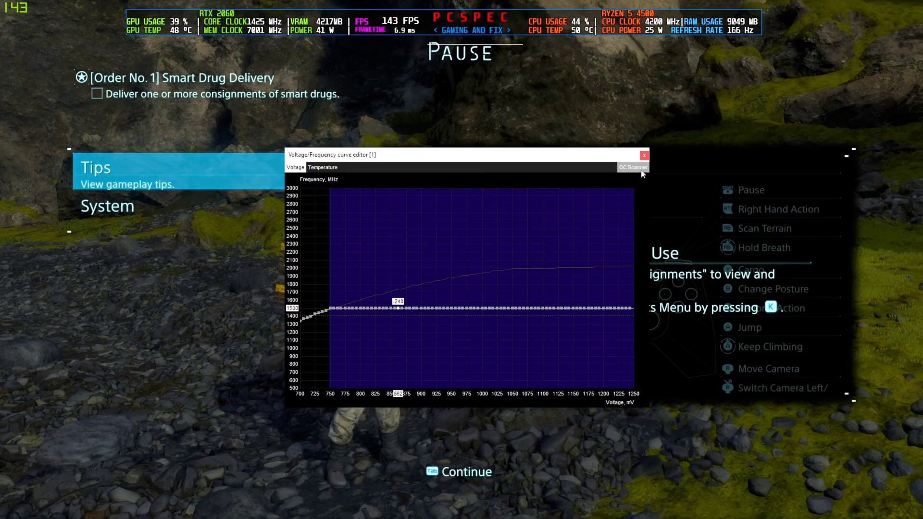
click(644, 156)
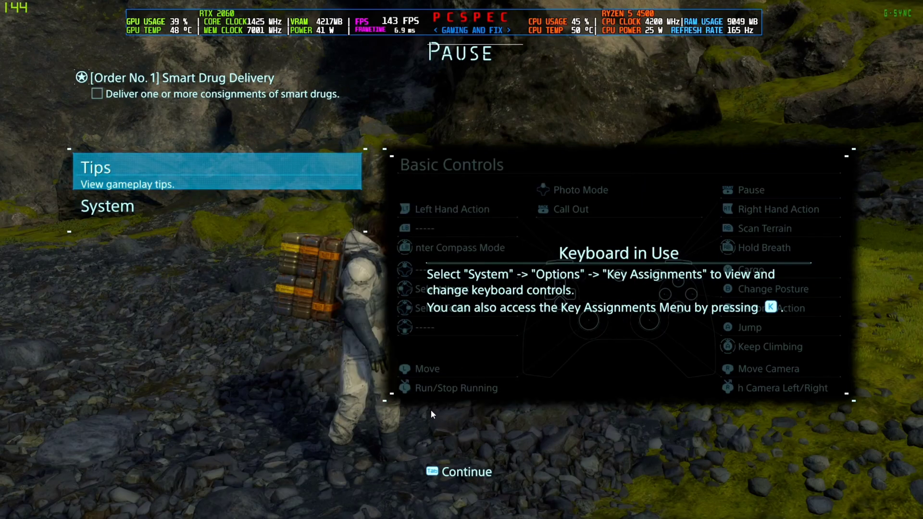
- Bring the Afterburner window back over the game and apply the curve and limit changes
key(super)
click(130, 510)
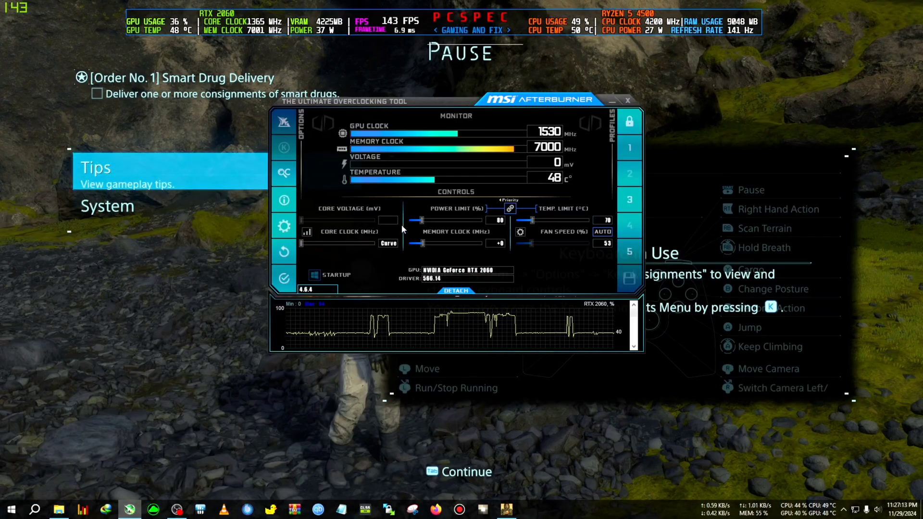
drag(413, 102, 510, 138)
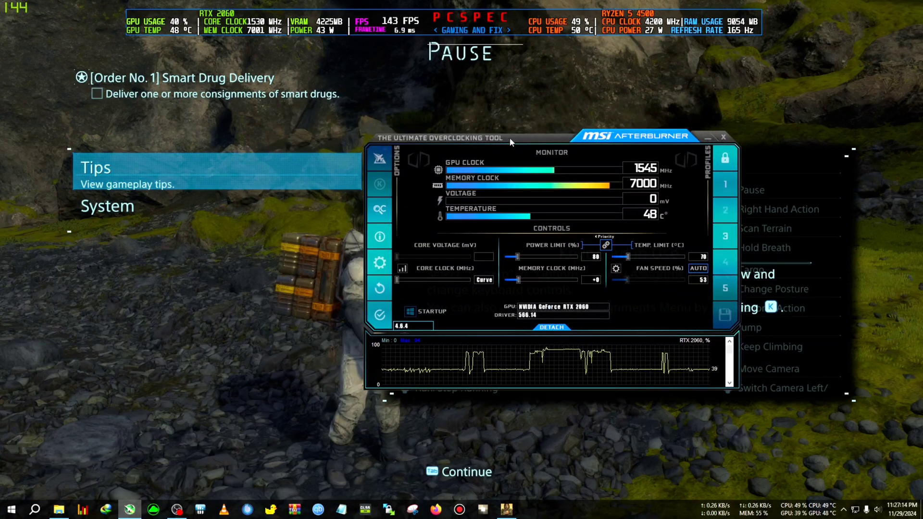
click(380, 322)
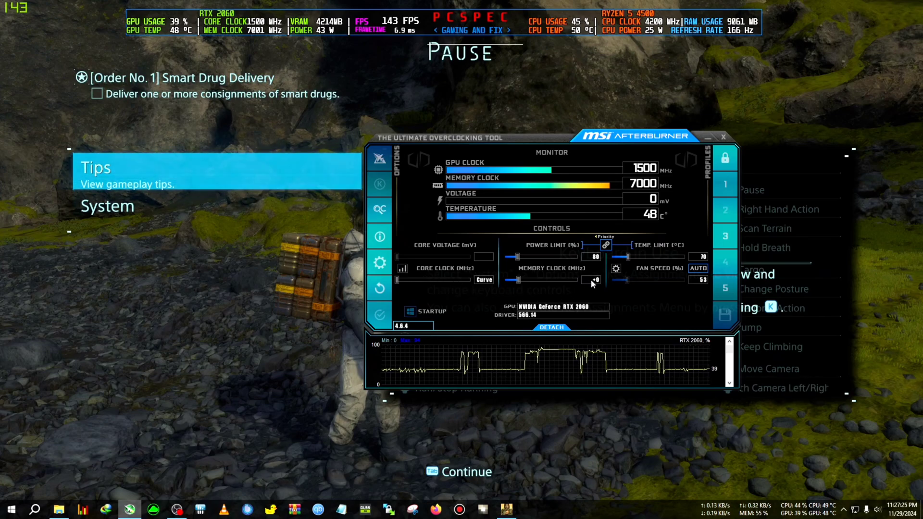
- Set the memory clock offset to +900 MHz and apply it
mouse_move(592, 284)
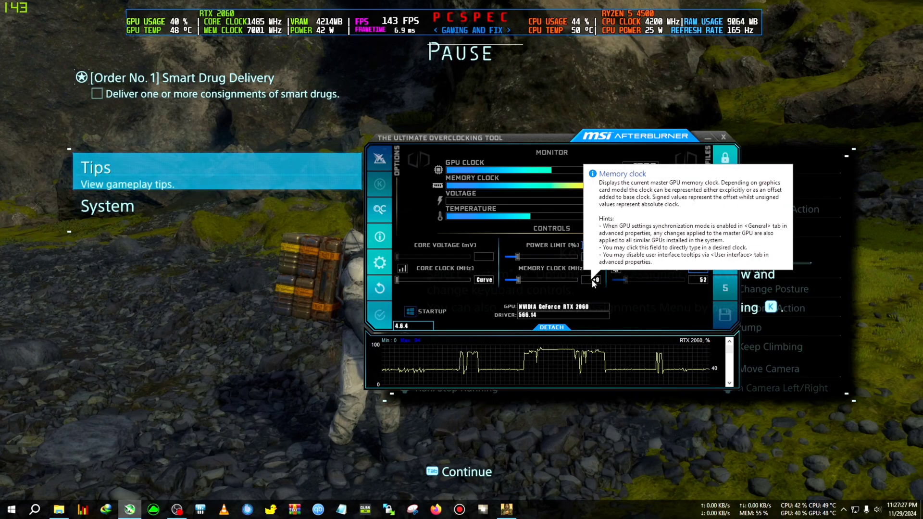
click(592, 280)
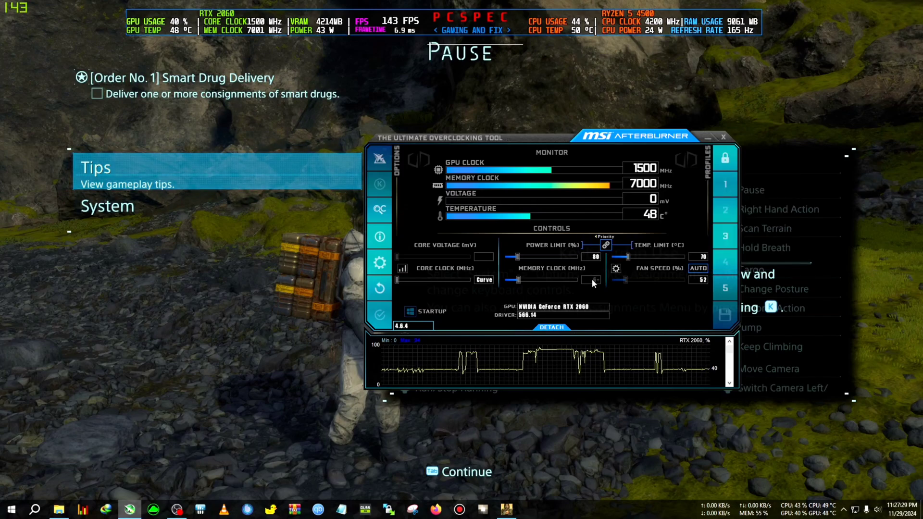
text(600)
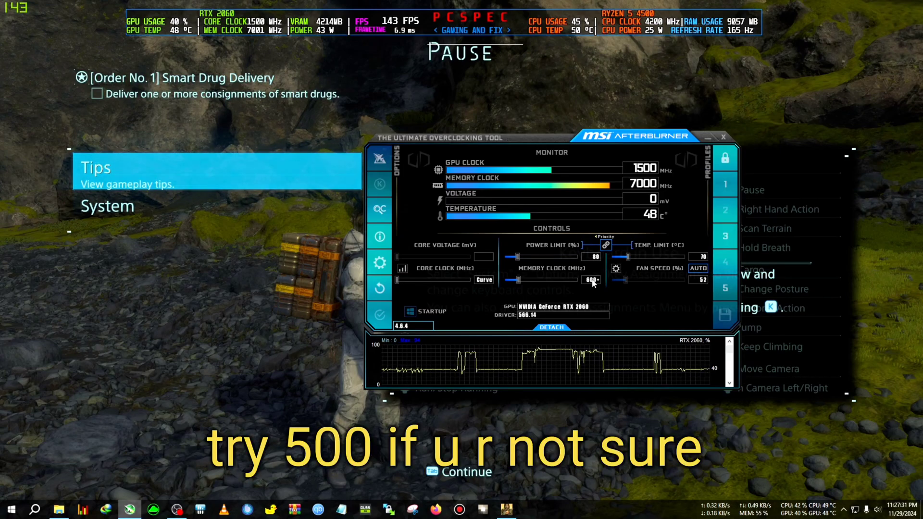
key(BackSpace)
key(BackSpace)
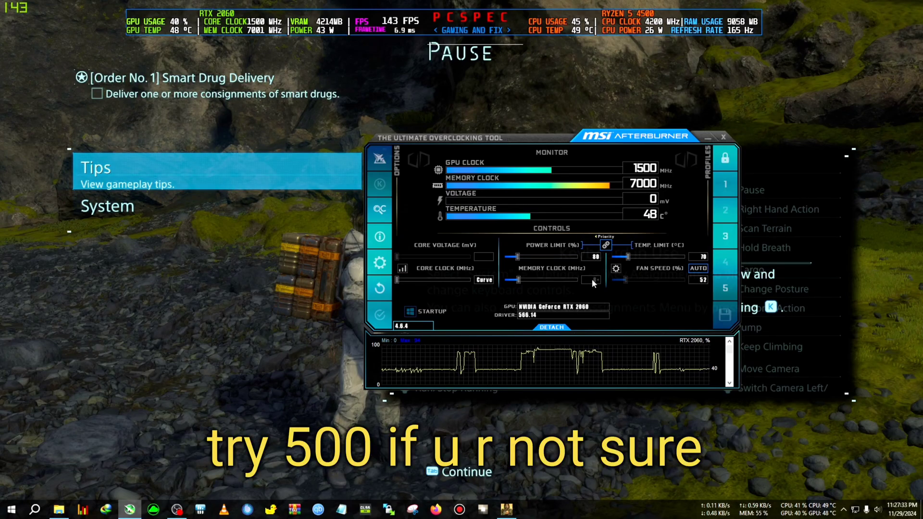
text(5)
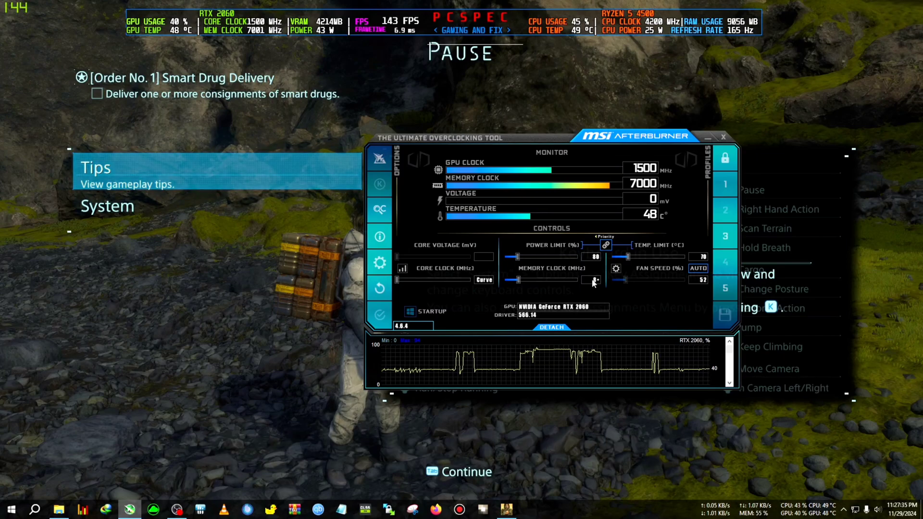
text(00)
key(BackSpace)
key(BackSpace)
key(BackSpace)
key(BackSpace)
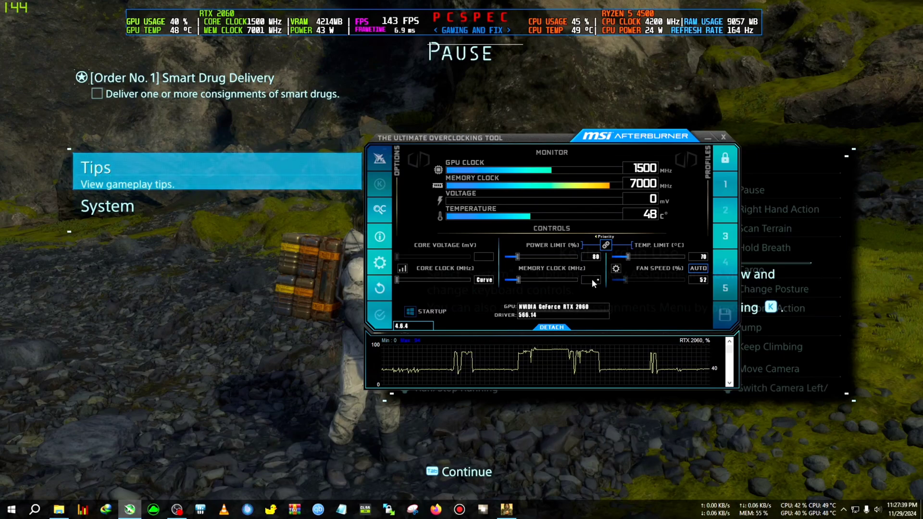
text(900)
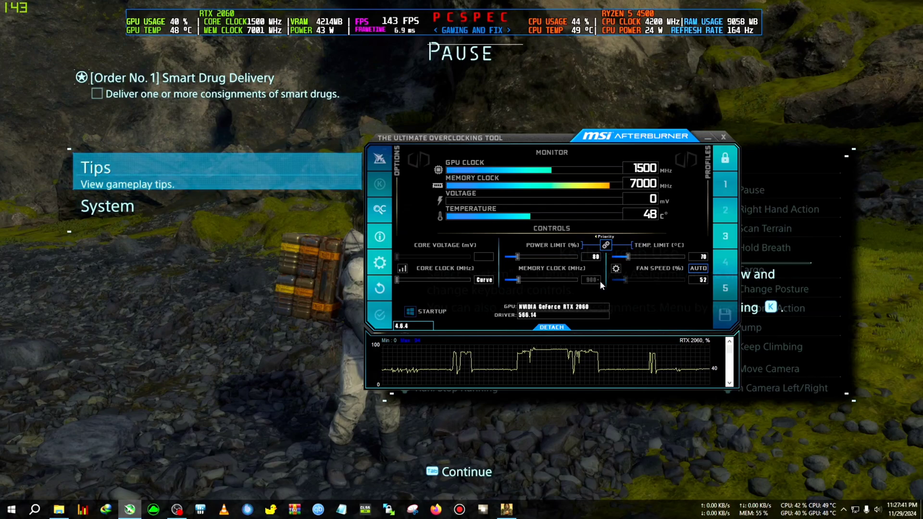
key(Return)
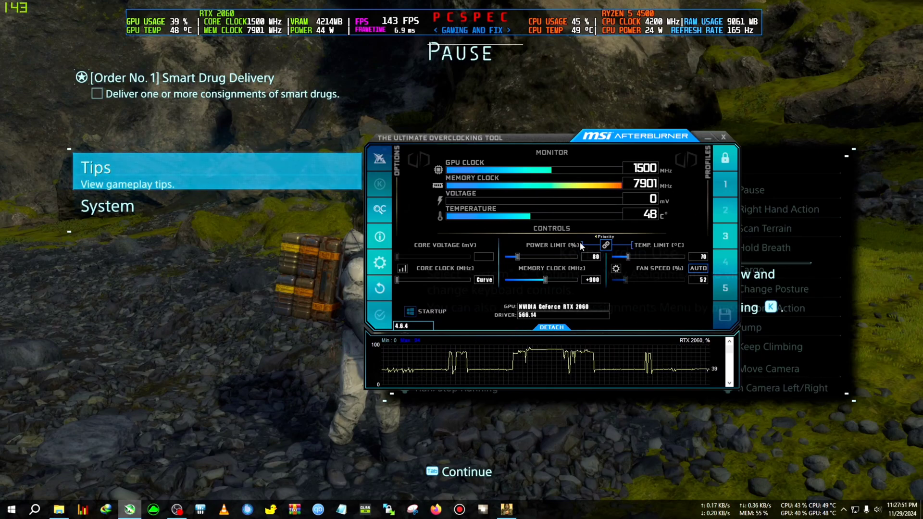
- Return to the game and resume play to check the GPU clocks, power draw and frame rate in the overlay
click(290, 301)
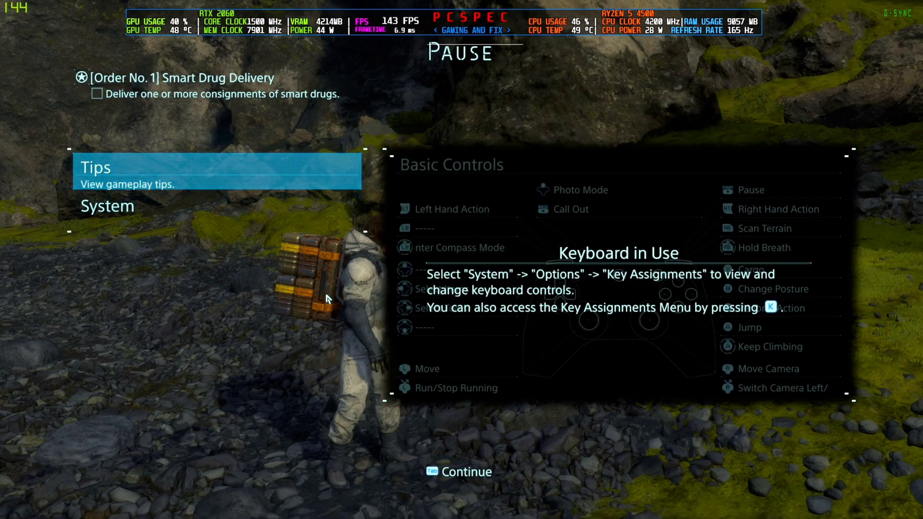
key(Tab)
key(w)
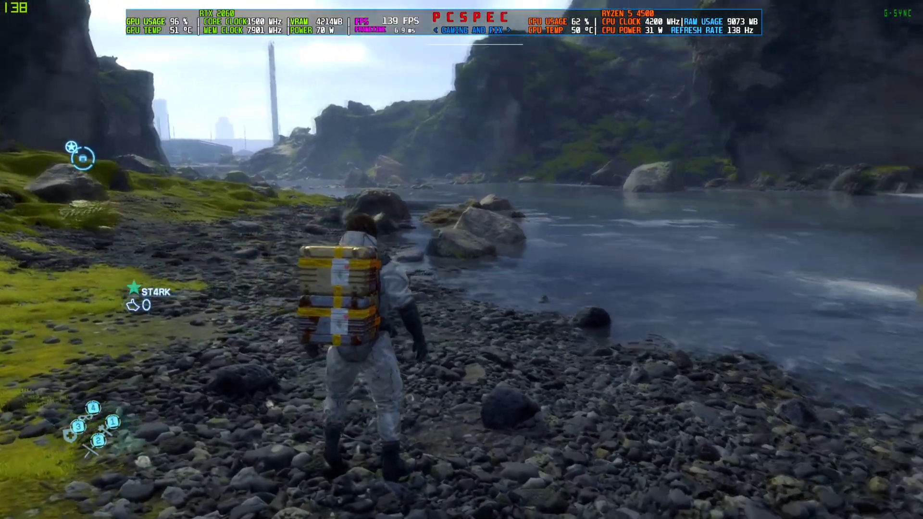
key(Tab)
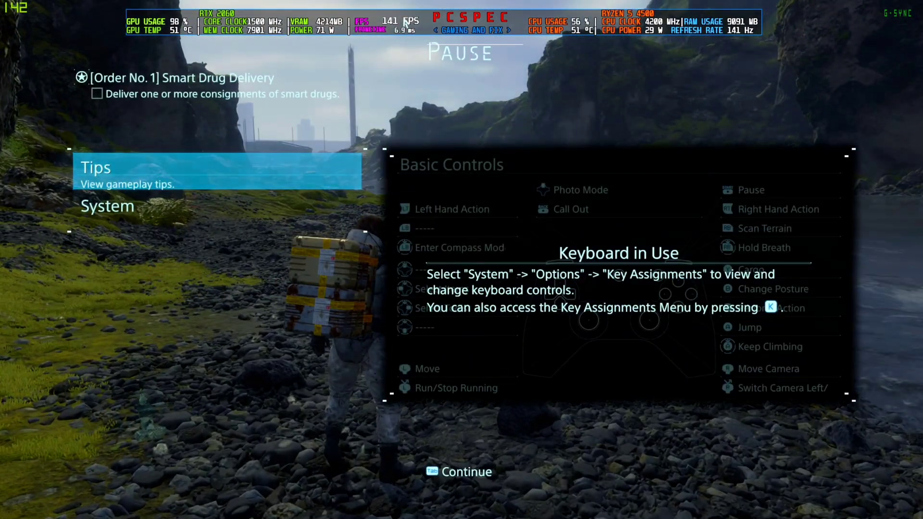
key(Tab)
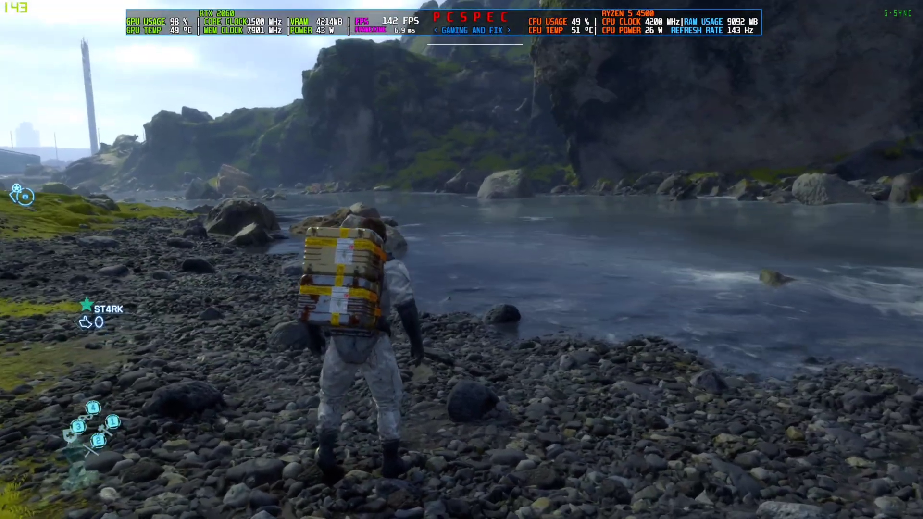
key(Tab)
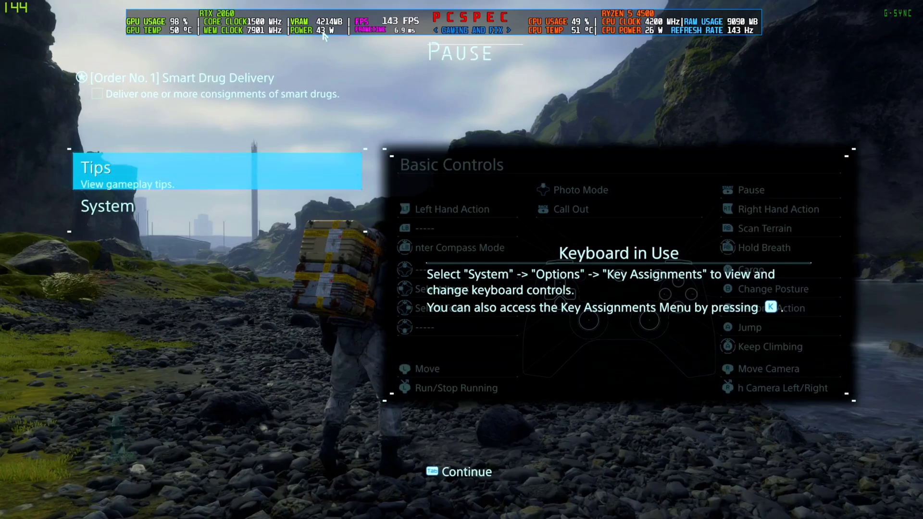
key(Tab)
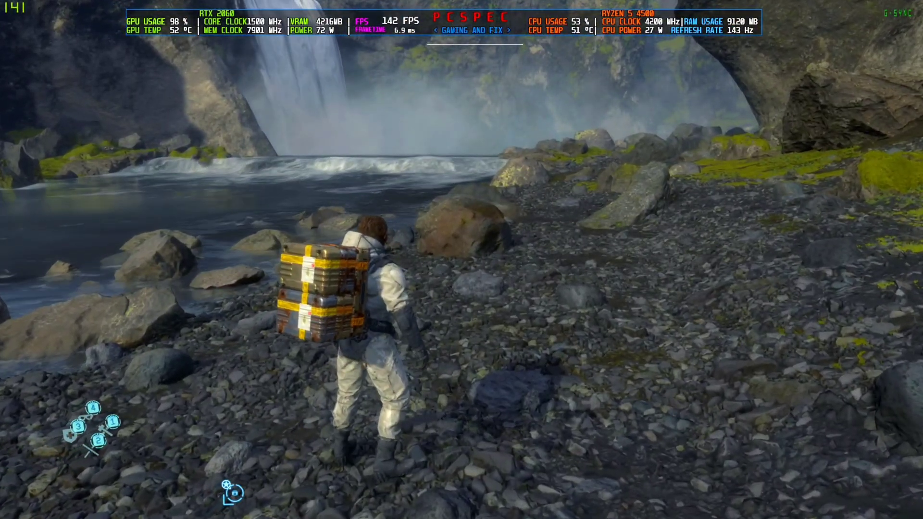
- Limit the game's Maximum Frame Rate to 60 in its graphics settings, confirm the change and resume play
key(Tab)
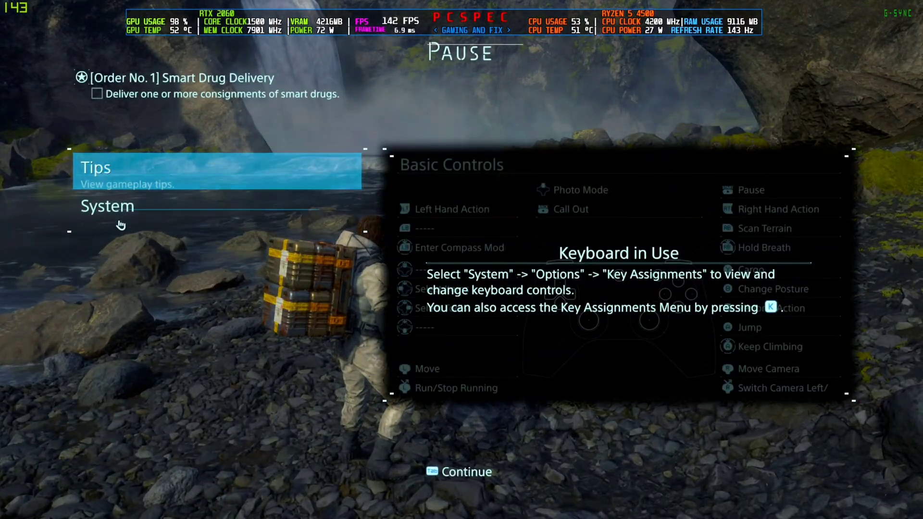
click(147, 211)
click(219, 240)
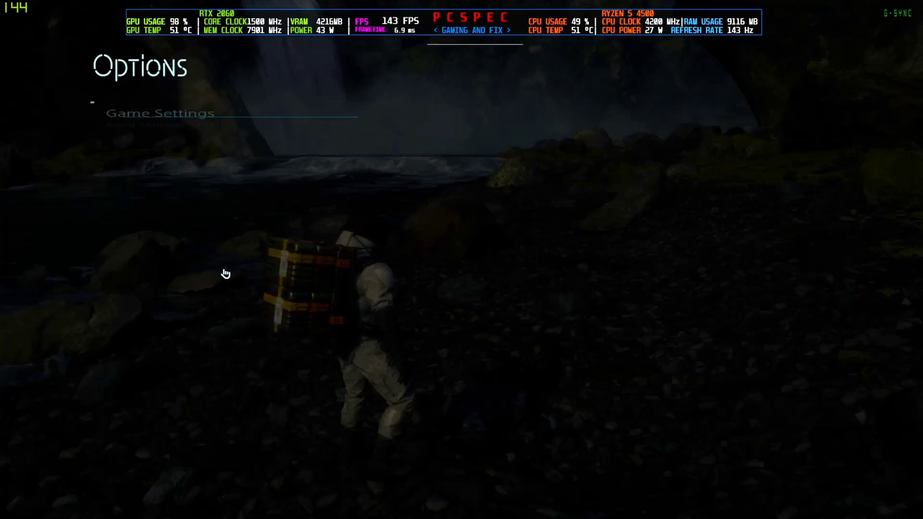
click(205, 332)
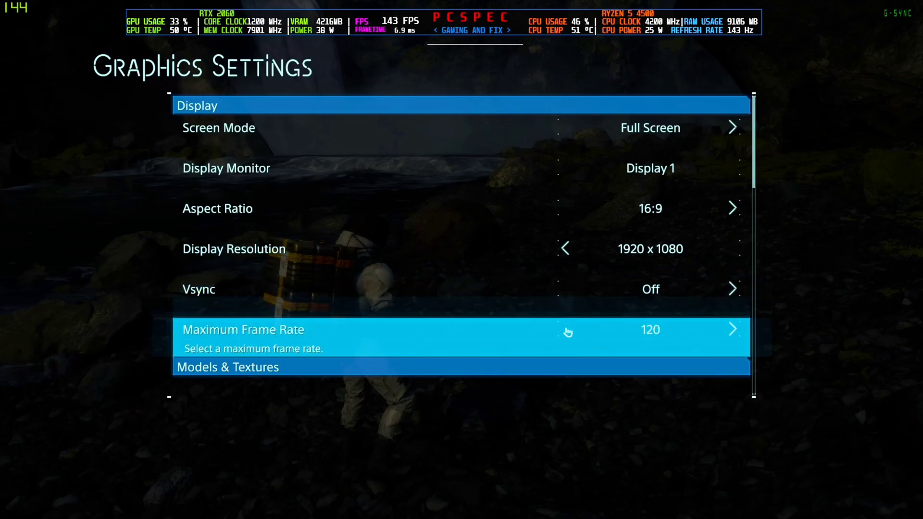
click(568, 332)
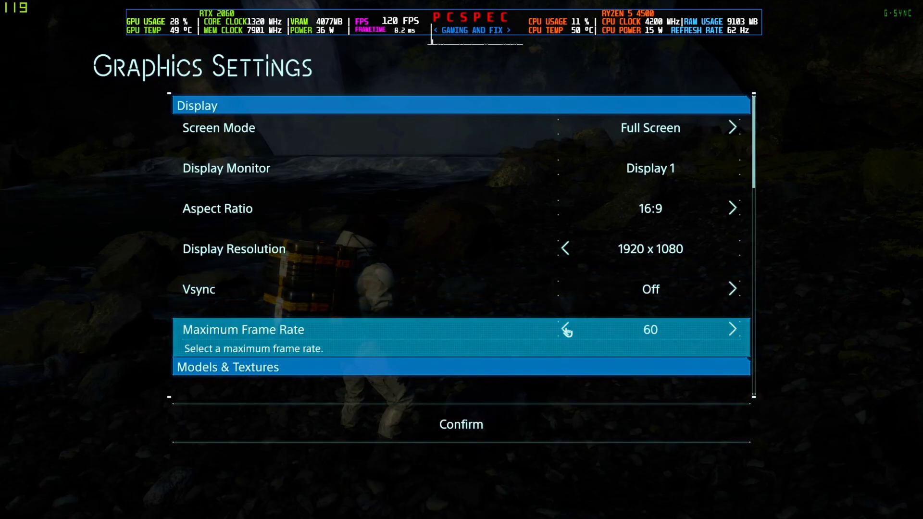
click(495, 432)
key(Escape)
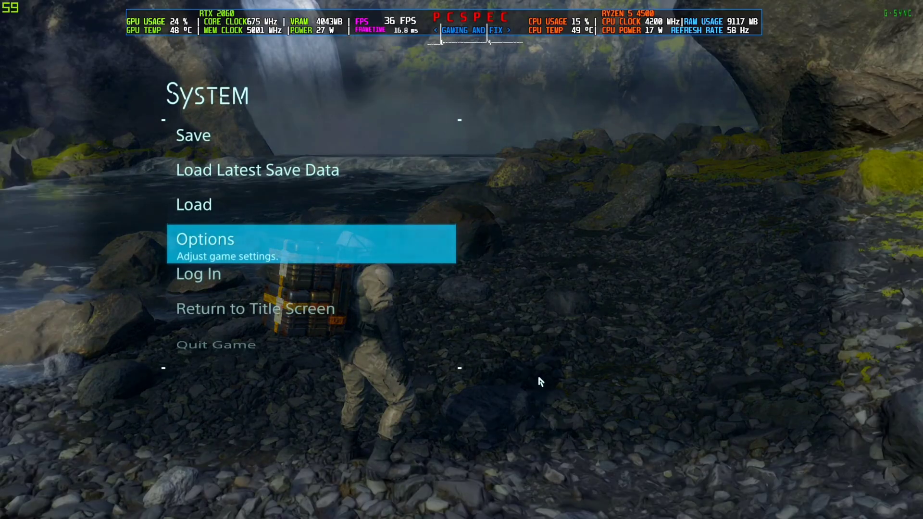
key(Escape)
key(Escape)
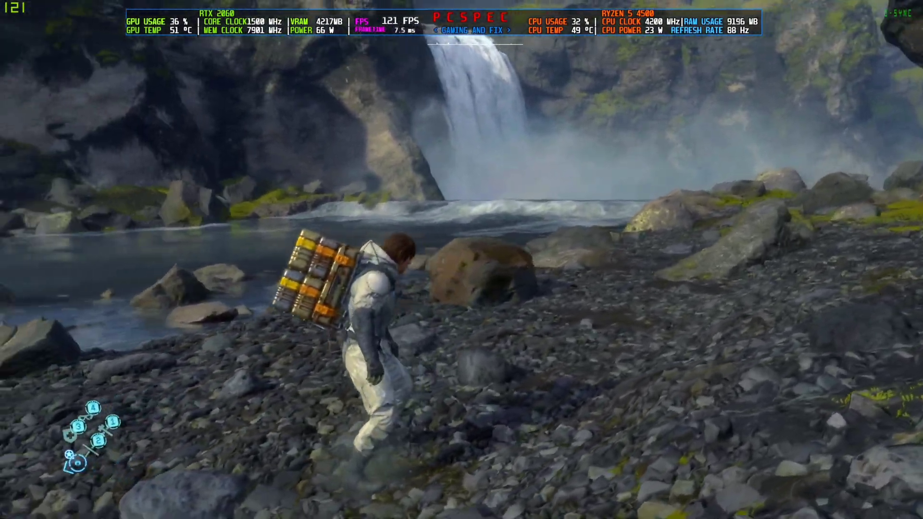
- Turn off Frame Generation in the OptiScaler overlay and close the overlay
key(w)
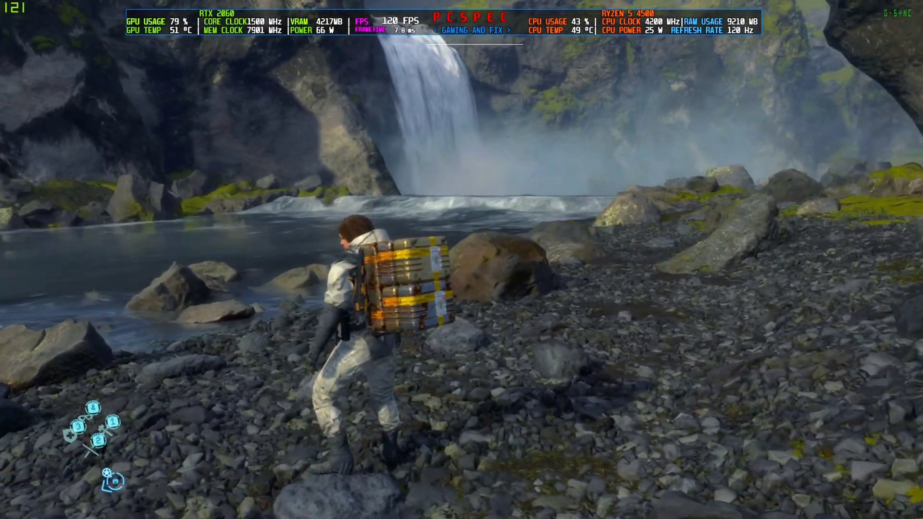
key(Insert)
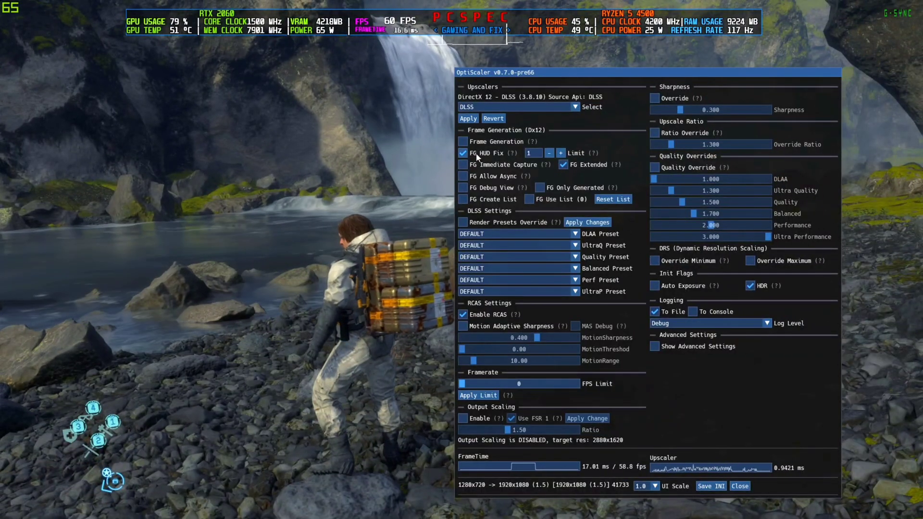
key(Insert)
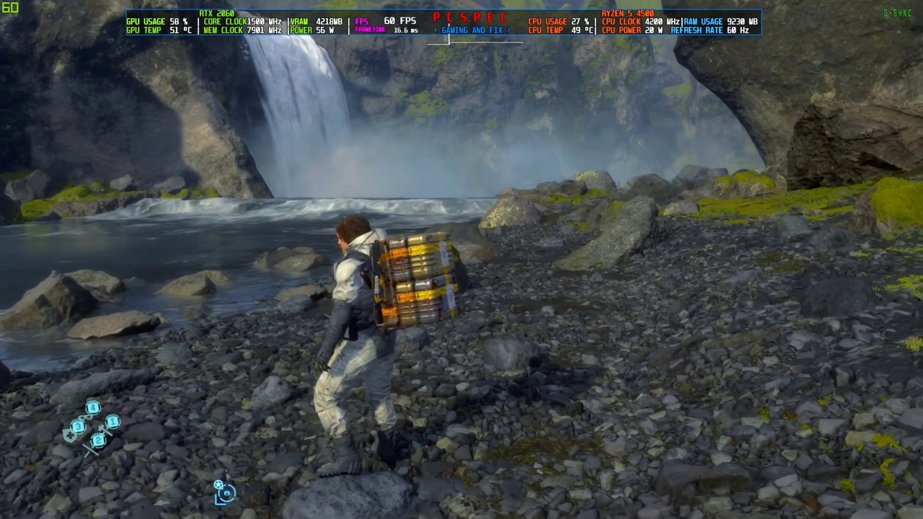
- Move the character around the riverbank and examine GPU usage, power draw and temperature under the 60 fps limit
key(s)
key(d)
key(w)
key(s)
key(d)
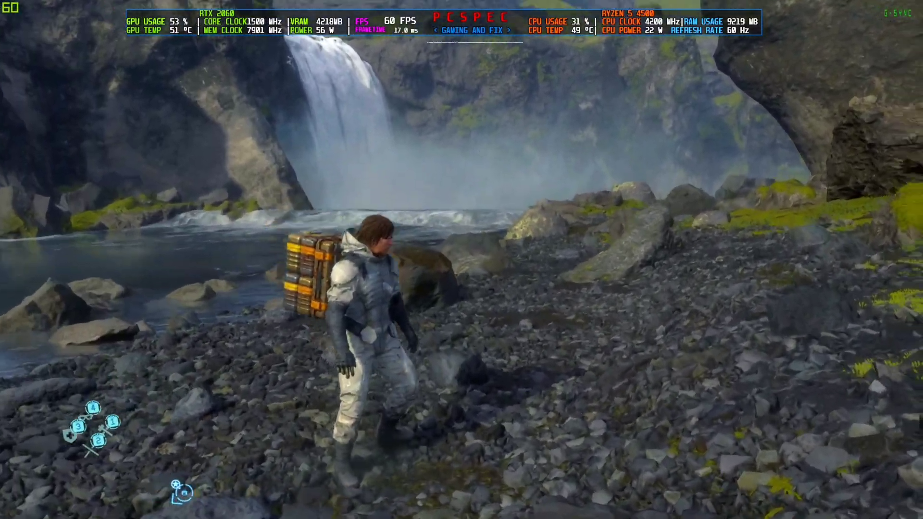
key(Escape)
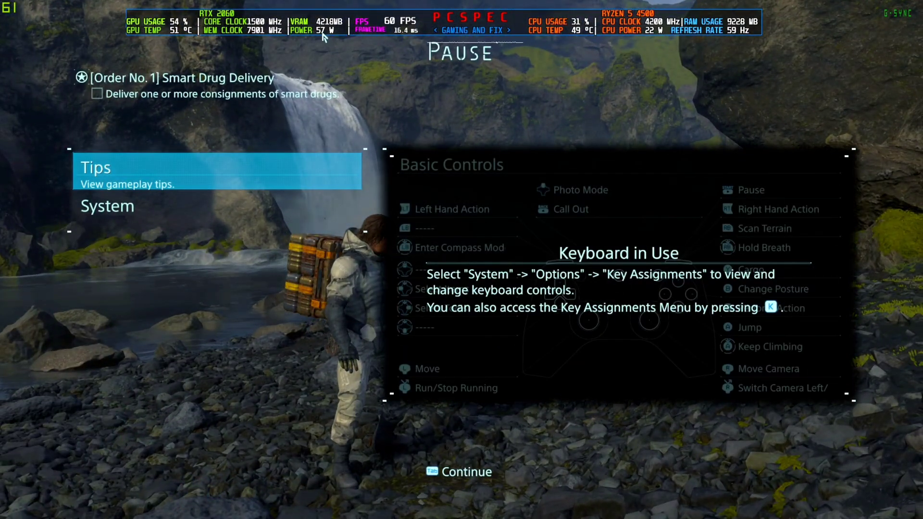
key(Tab)
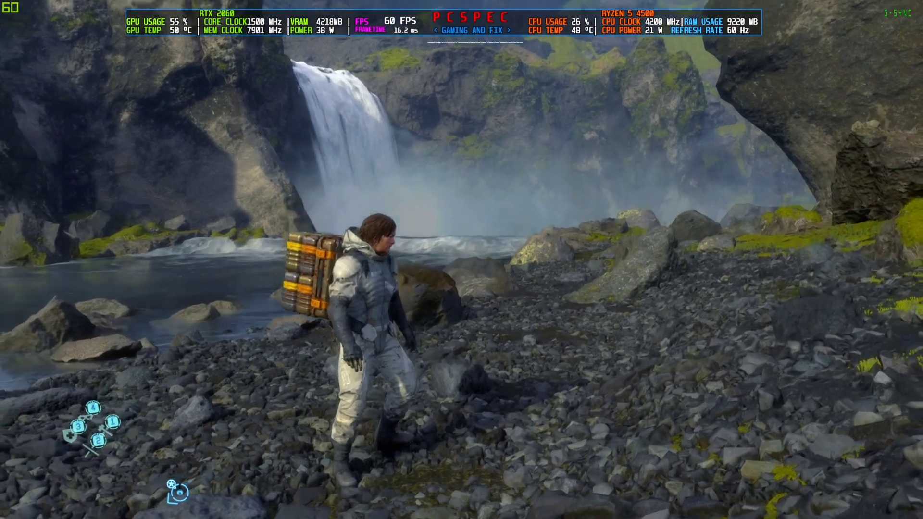
key(w)
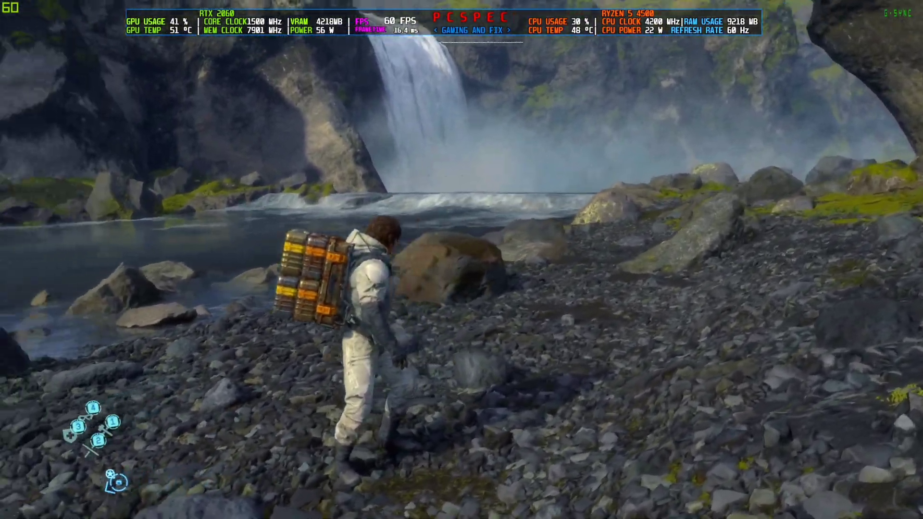
key(s)
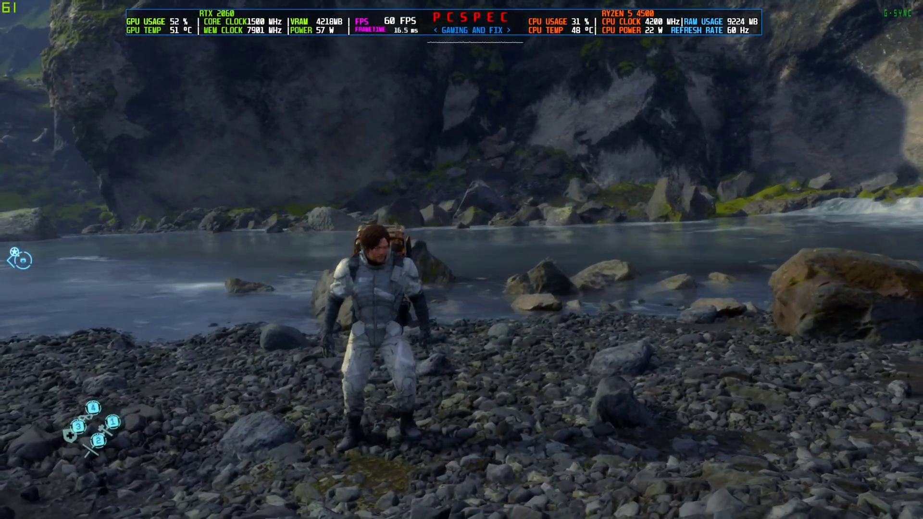
key(w)
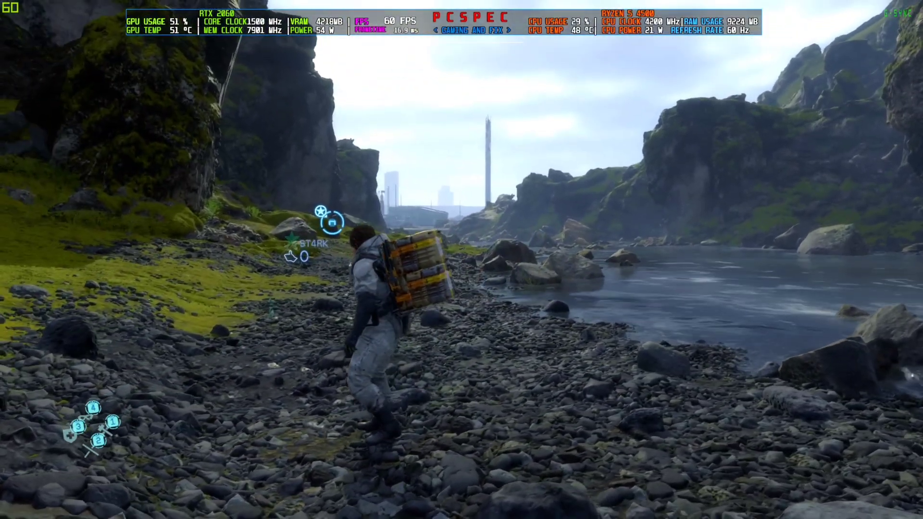
- Lower the game's Maximum Frame Rate to 30 in its graphics settings, confirm the change and leave the options
key(Tab)
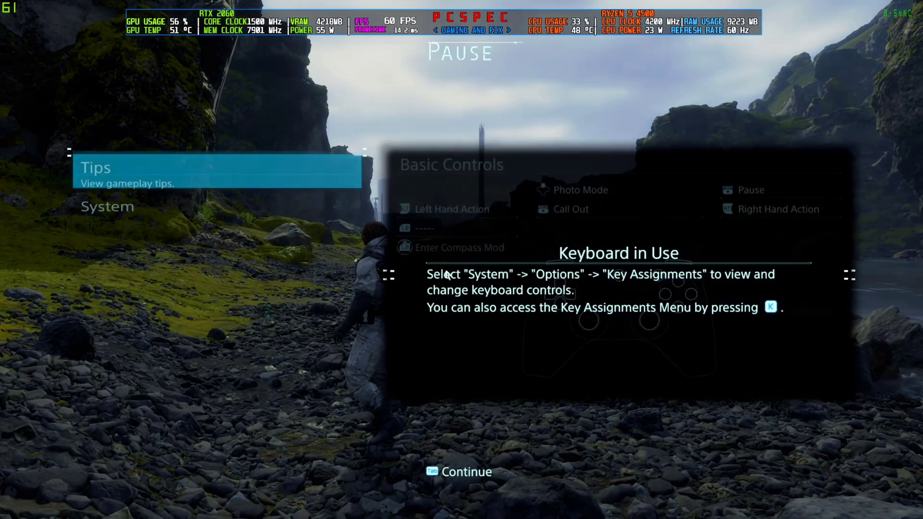
key(Down)
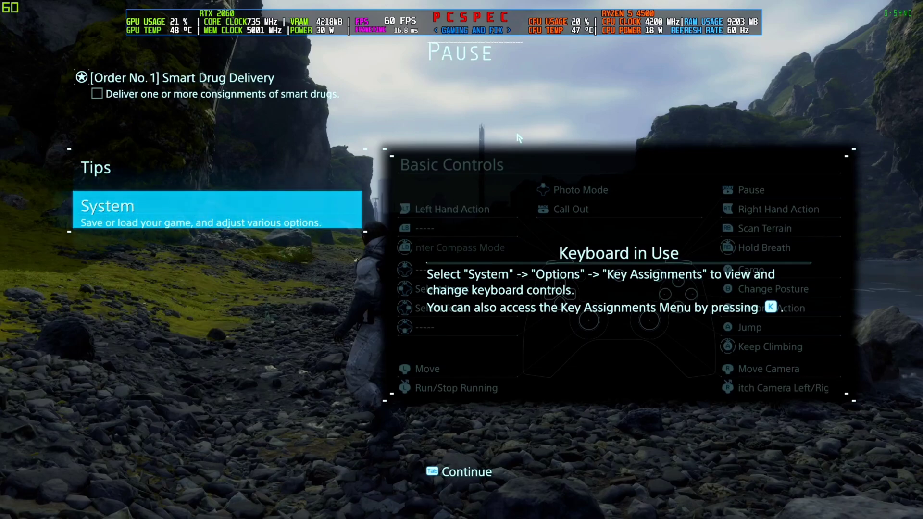
click(150, 213)
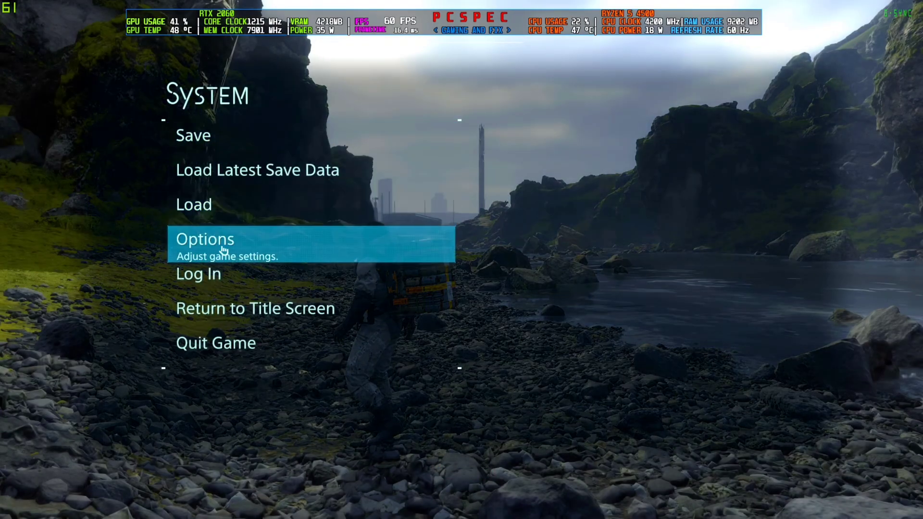
click(196, 243)
click(192, 342)
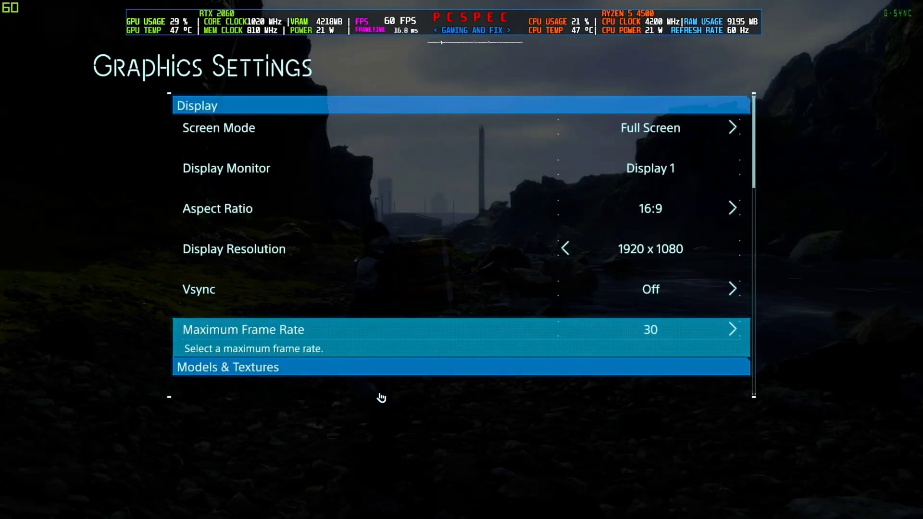
click(455, 433)
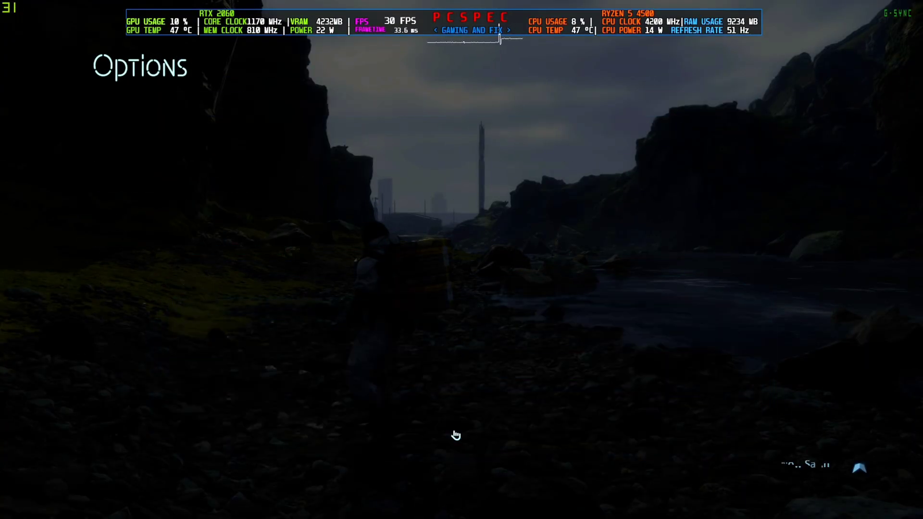
key(Escape)
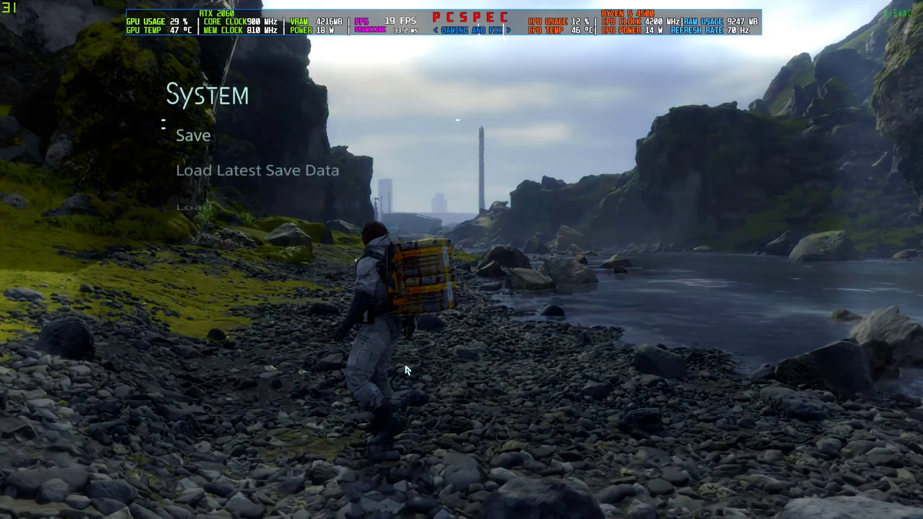
- Resume play, enable Frame Generation and FG HUD Fix in the OptiScaler overlay, and close the overlay
key(Escape)
key(Tab)
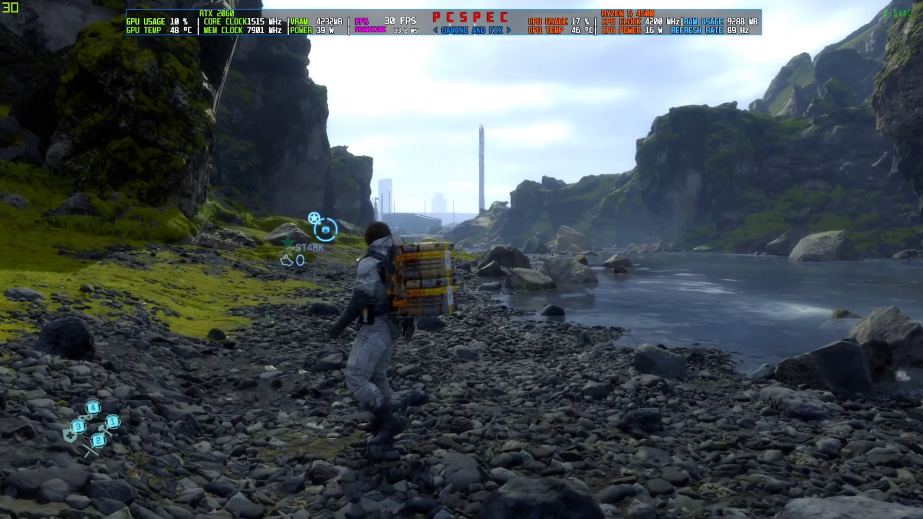
key(Insert)
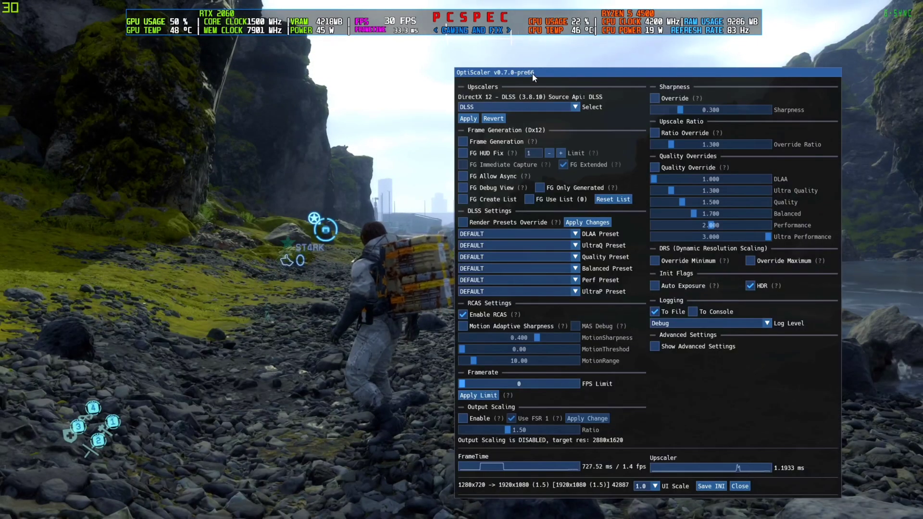
drag(532, 75, 588, 66)
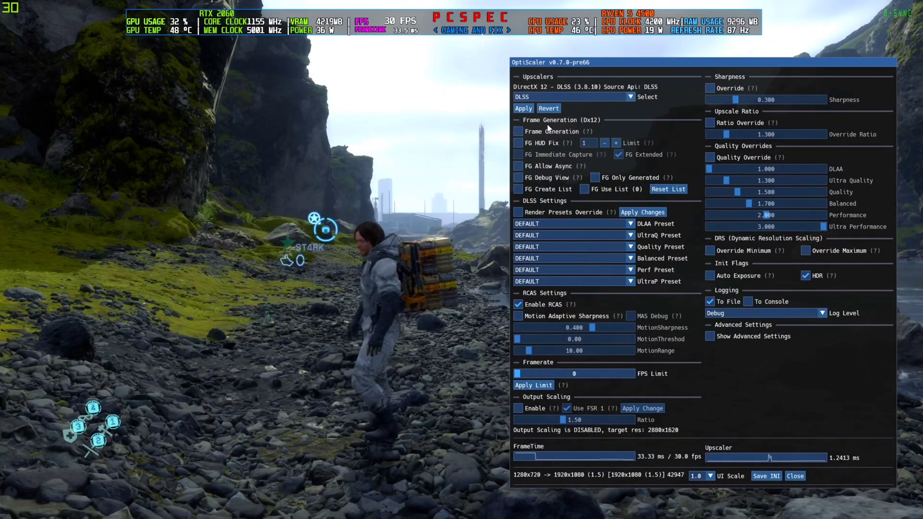
click(518, 131)
click(519, 144)
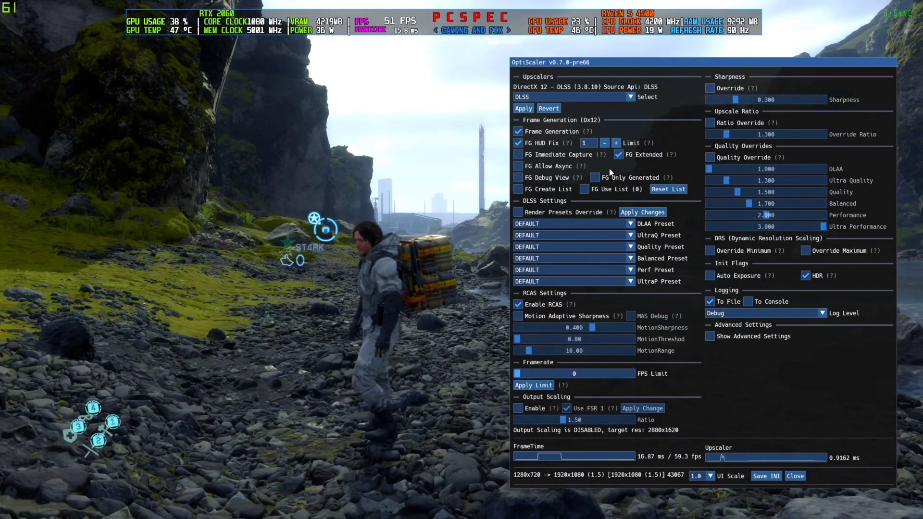
click(794, 475)
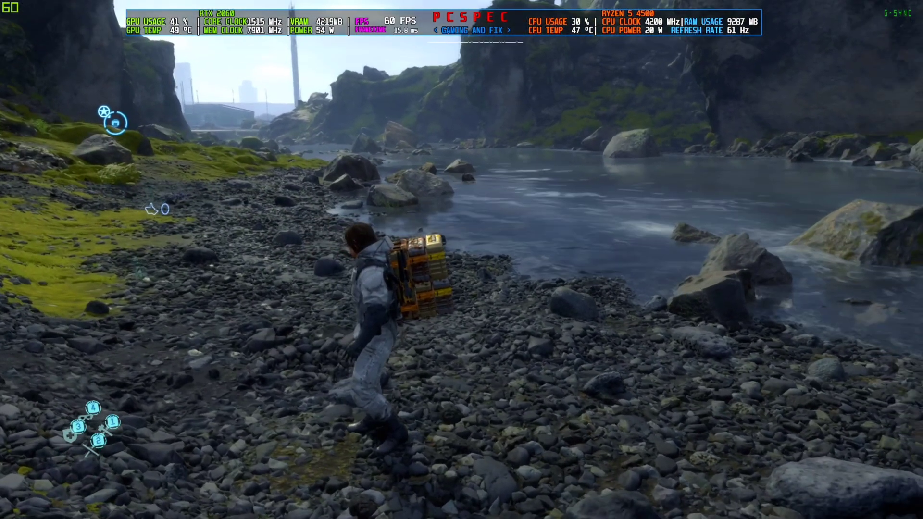
- Move the character around the pebbly riverbank and examine GPU usage, power draw and temperature with Frame Generation on the 30 fps limit
key(s)
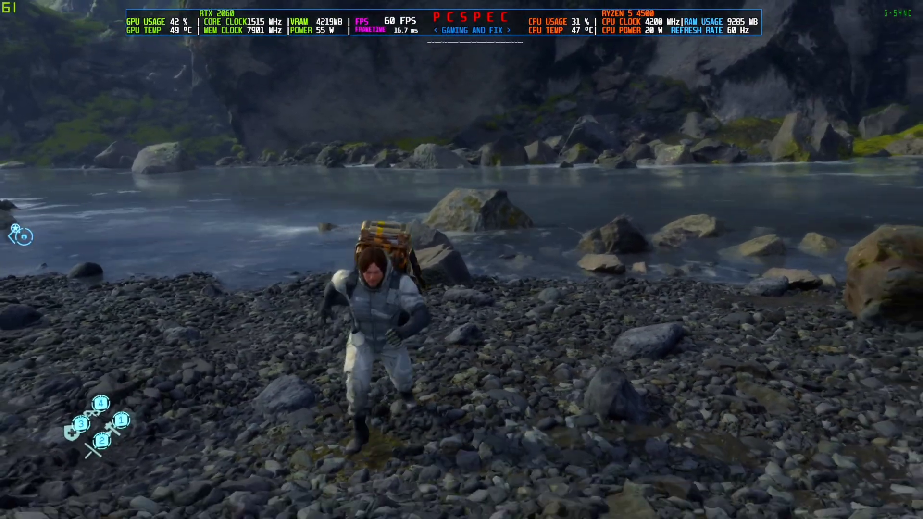
key(a)
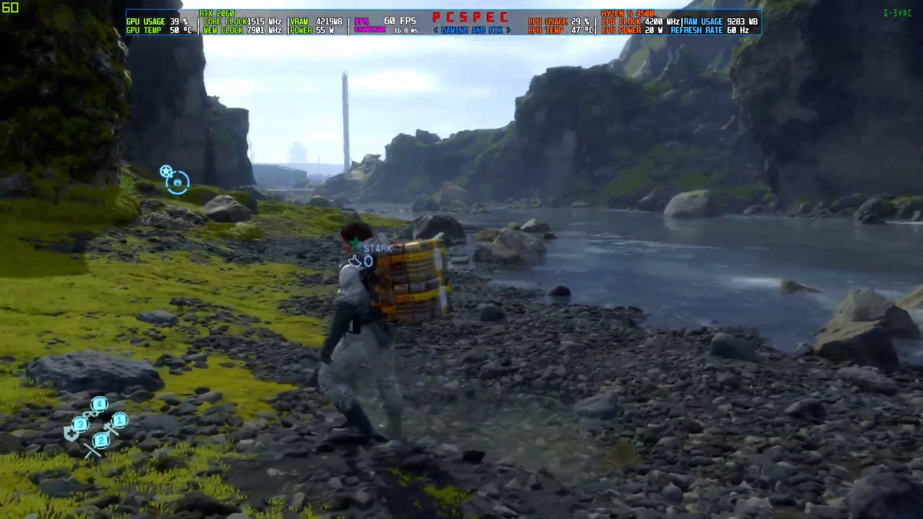
key(w)
key(d)
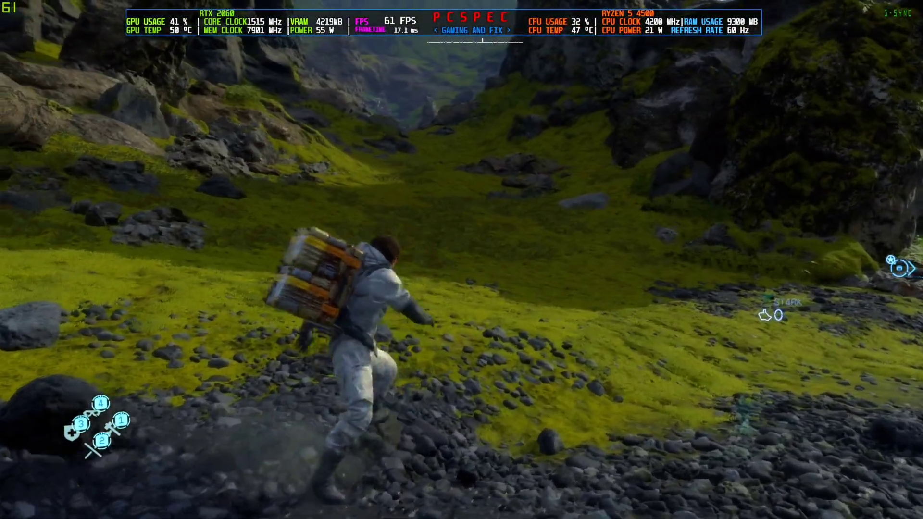
key(w)
key(d)
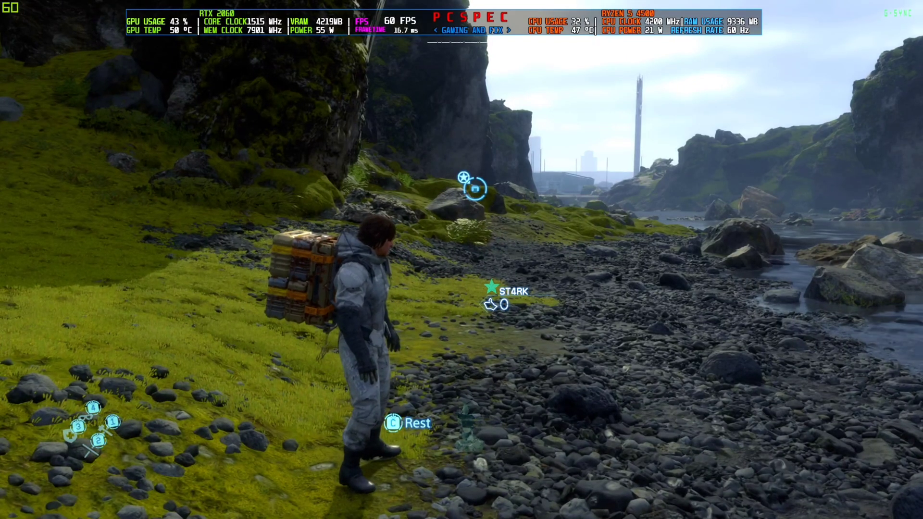
key(s)
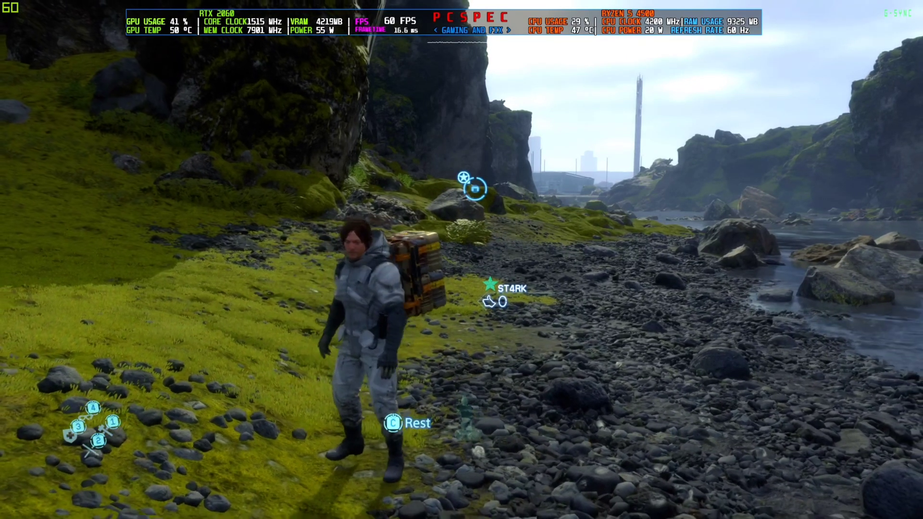
key(w)
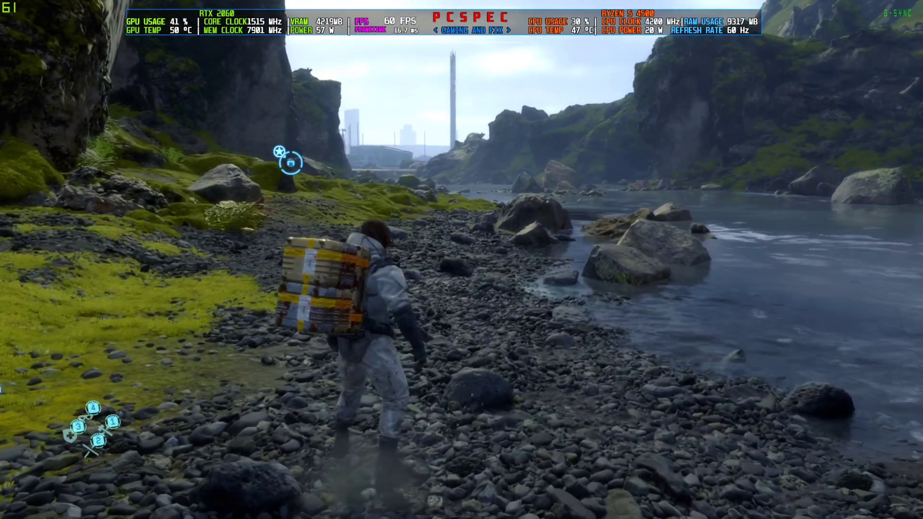
key(s)
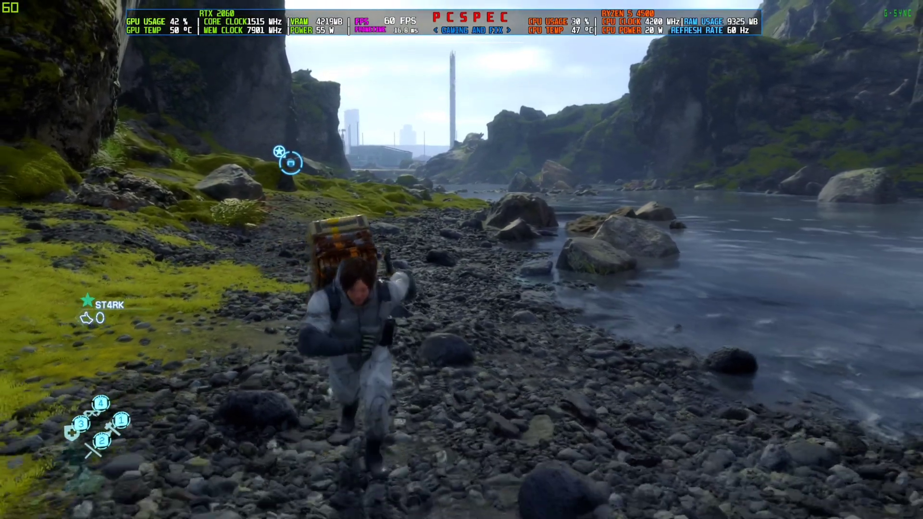
key(d)
key(w)
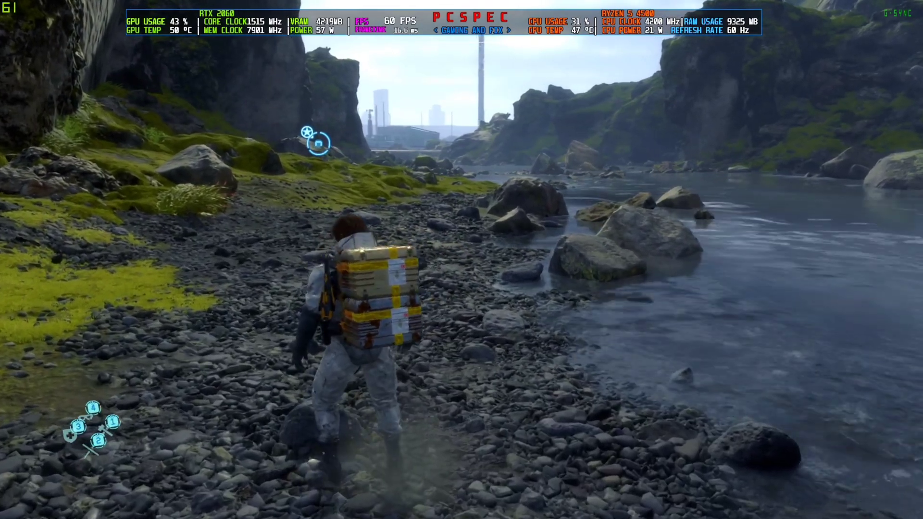
key(w)
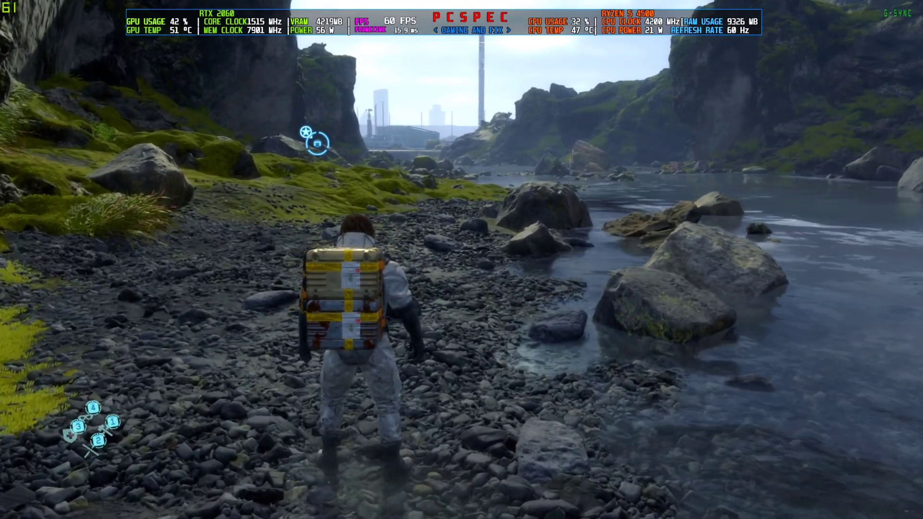
- Run the character along the mossy bank and across the shallow stream while monitoring frame rate, frametime and GPU power
key(w)
key(a)
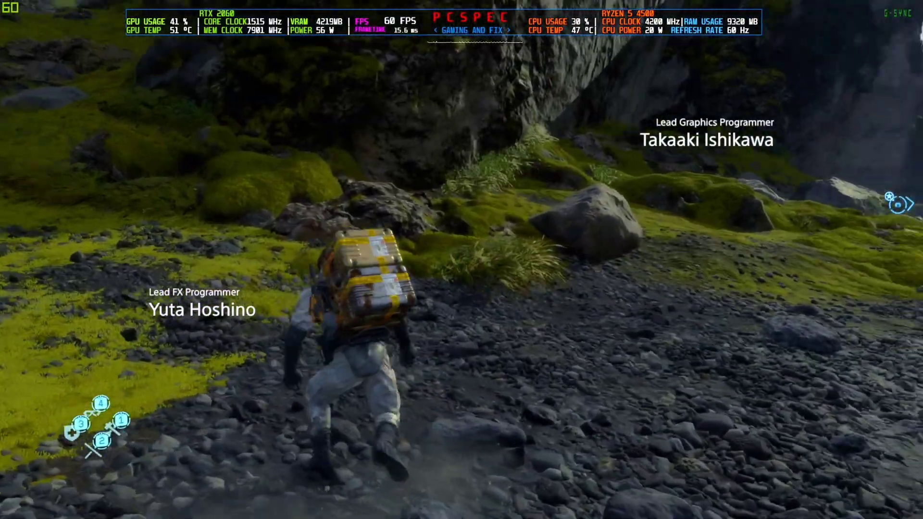
key(d)
key(w)
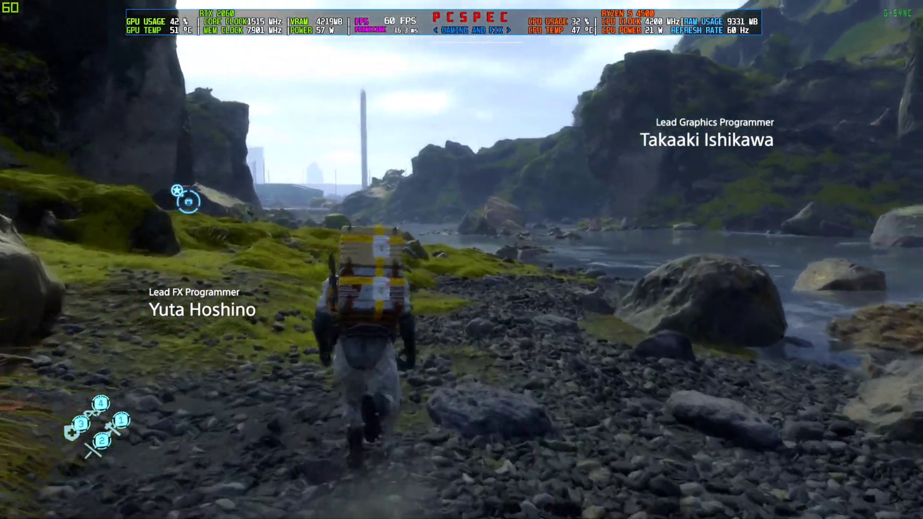
key(w)
key(w)
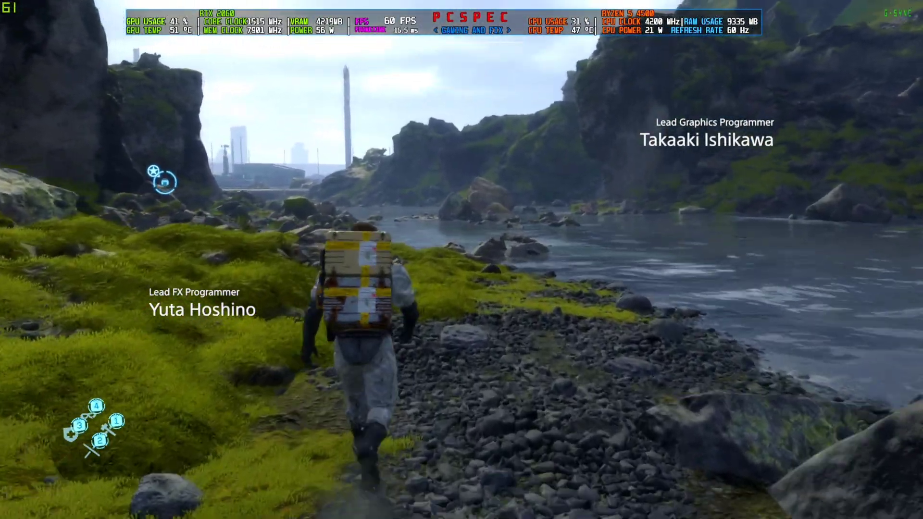
key(d)
key(w)
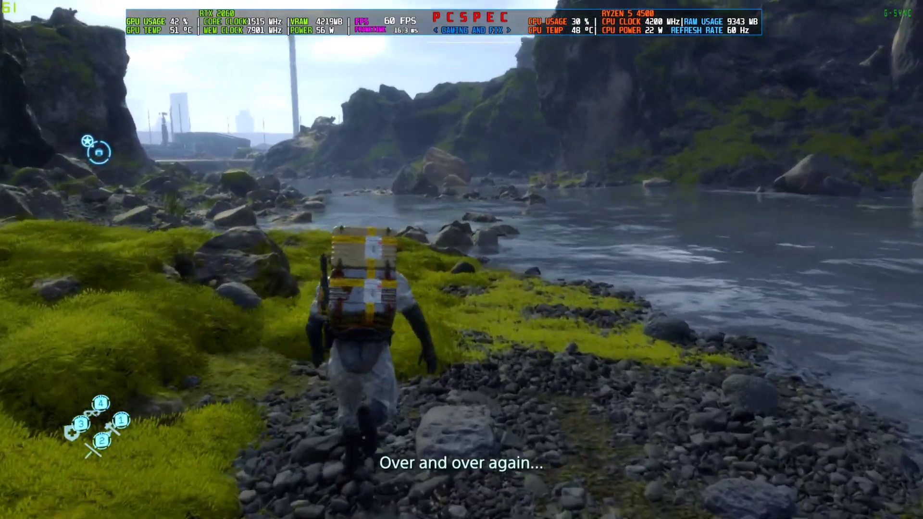
key(w)
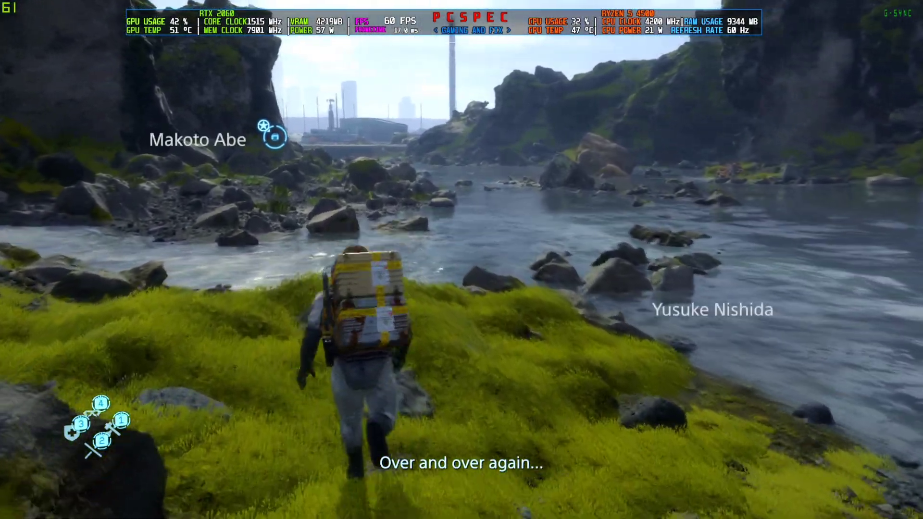
key(w)
key(w)
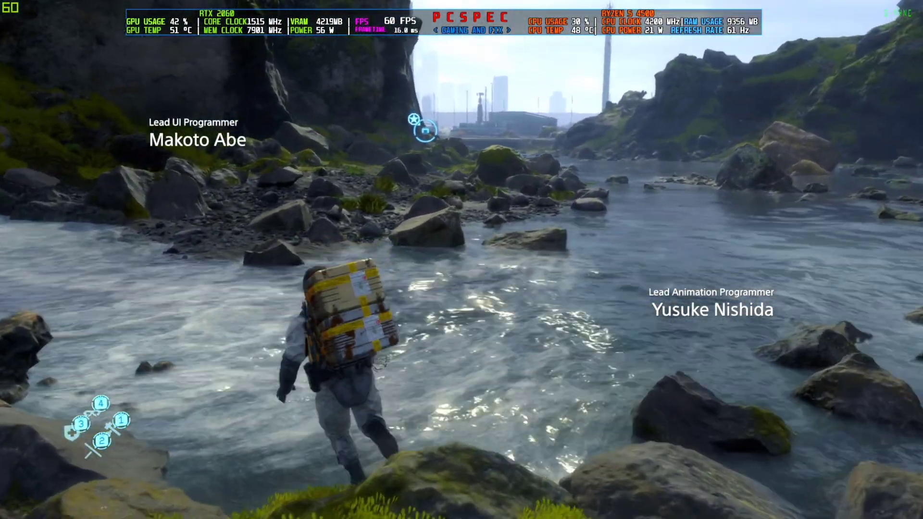
key(w)
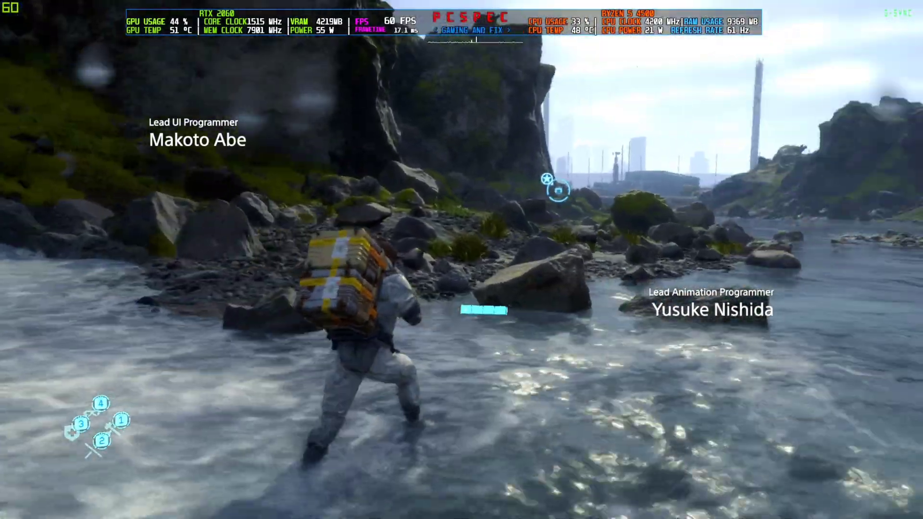
- Run the character over the rocky far bank to the river's edge while monitoring GPU load and temperature
key(w)
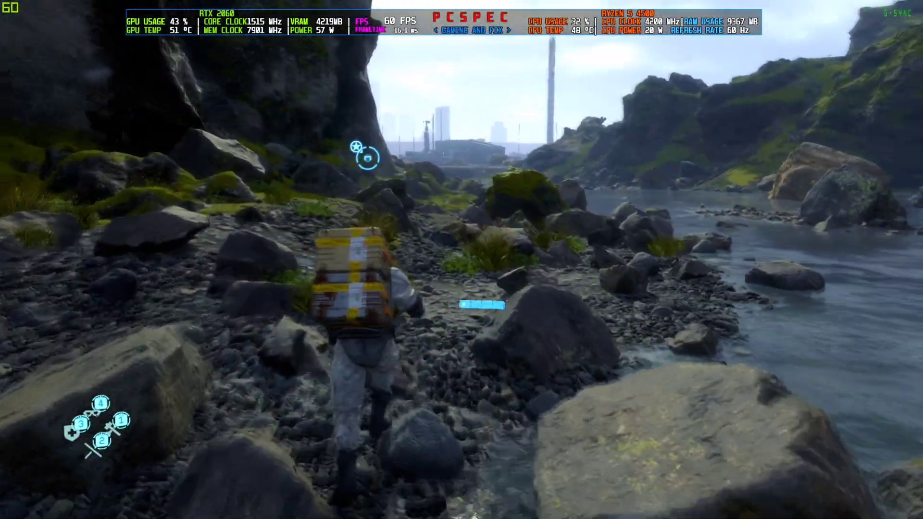
key(w)
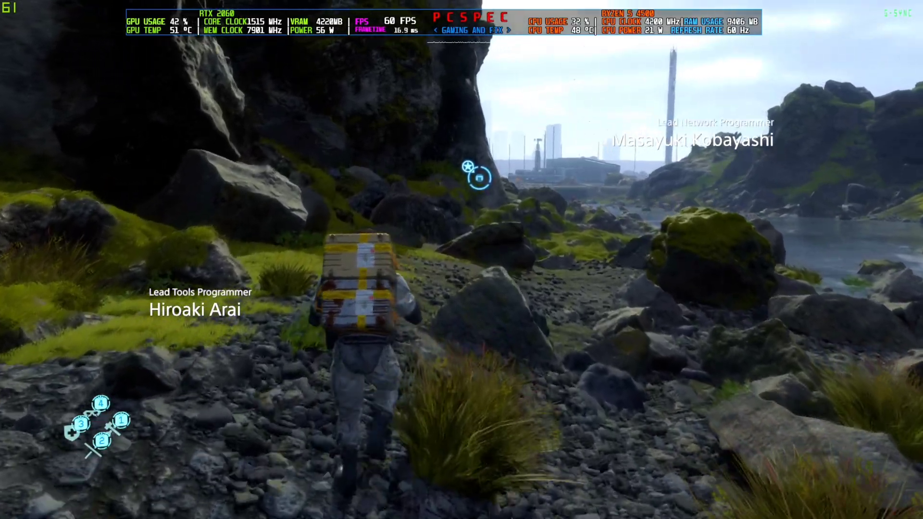
key(w)
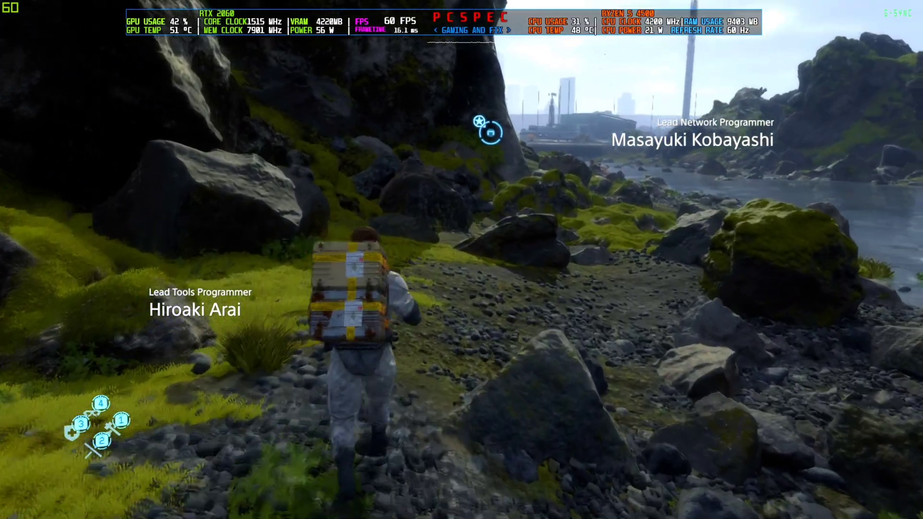
key(w)
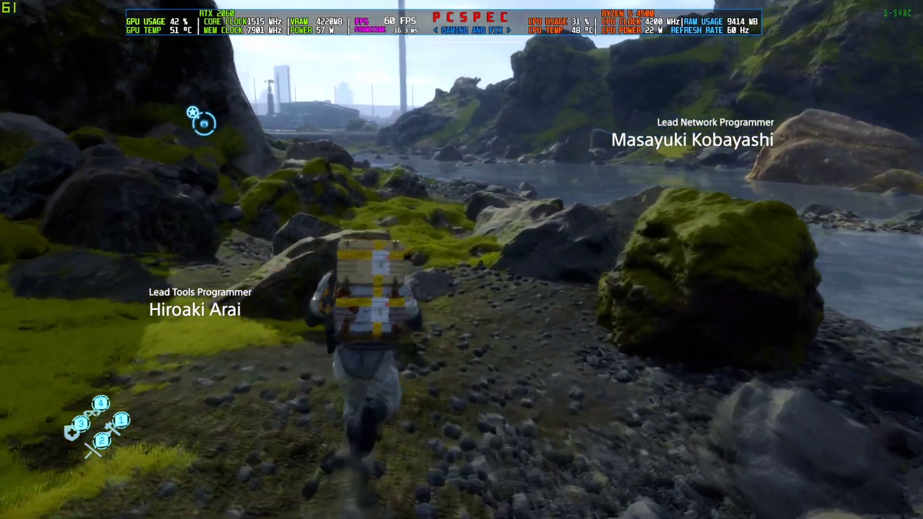
key(w)
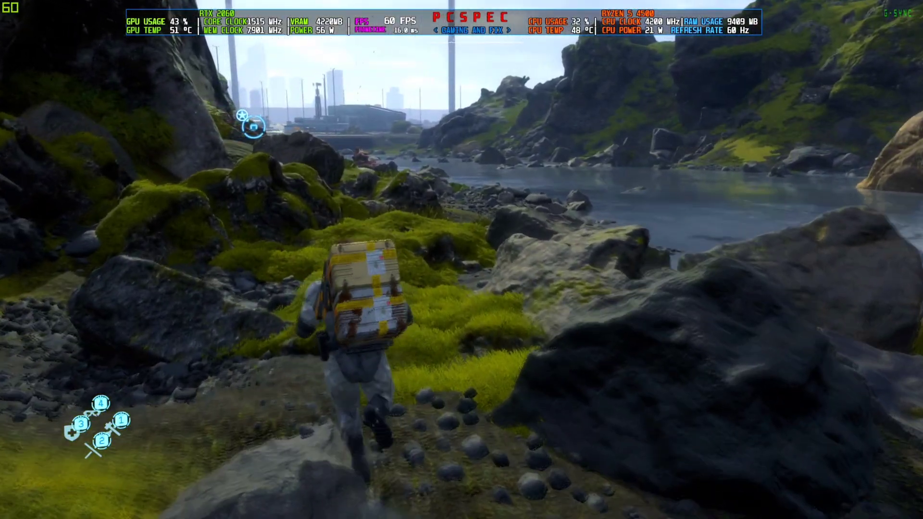
key(w)
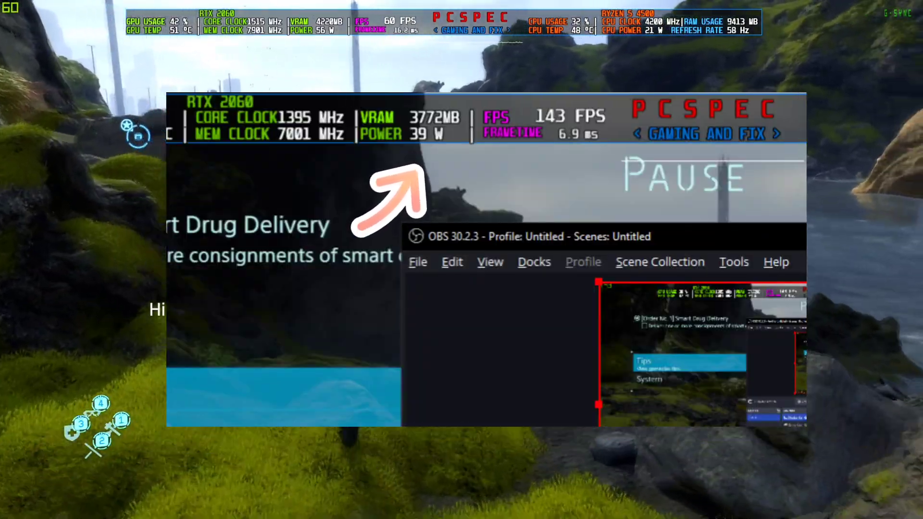
key(w)
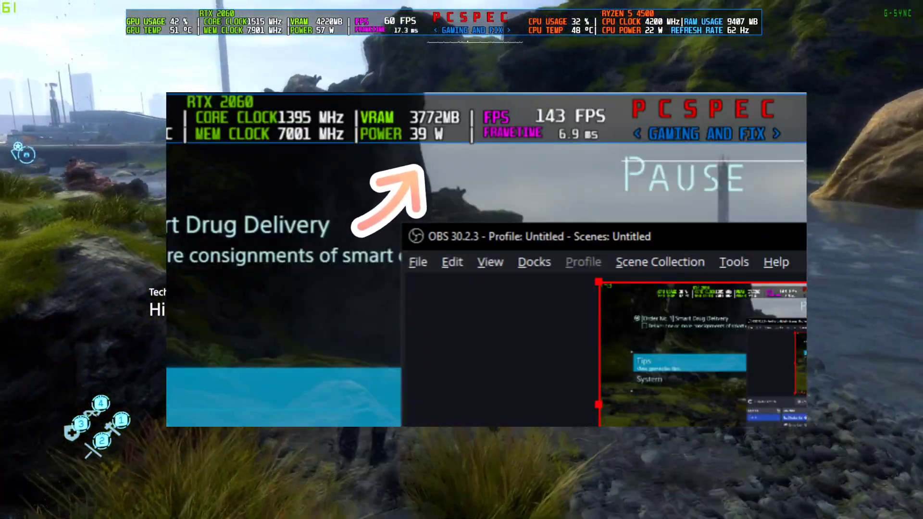
- Wade the character into the wide river, briefly pausing and resuming the game, and examine GPU power draw and temperature in the water
key(w)
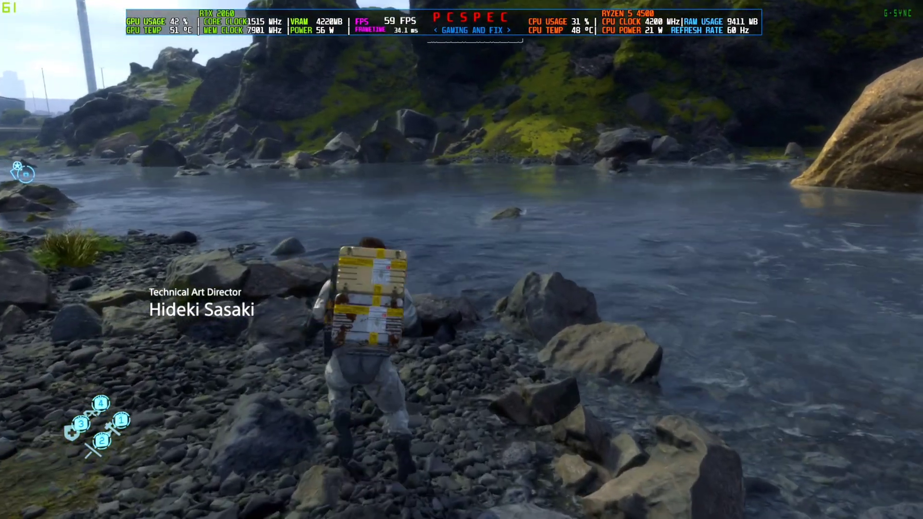
key(w)
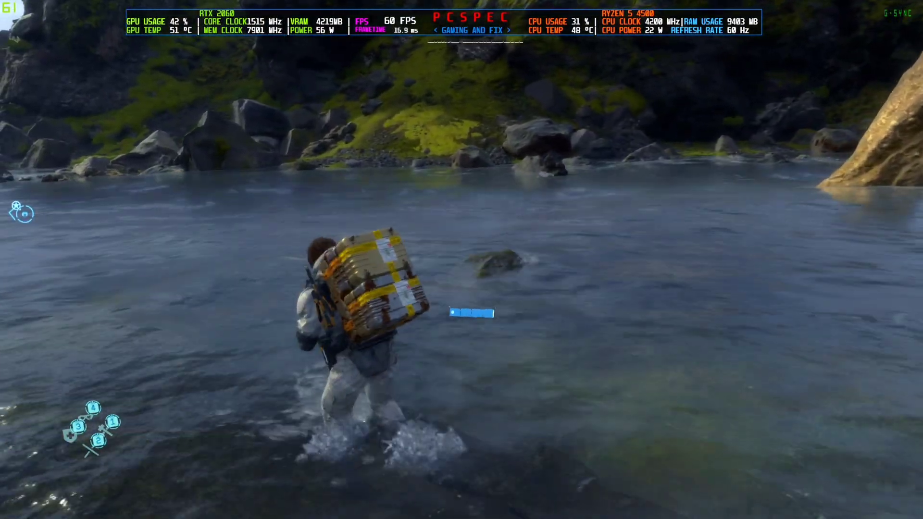
key(w)
key(Escape)
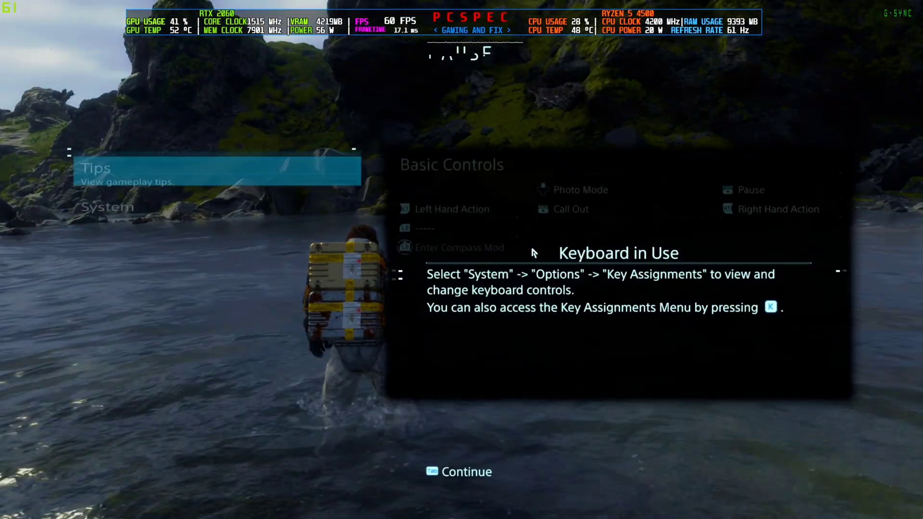
key(Tab)
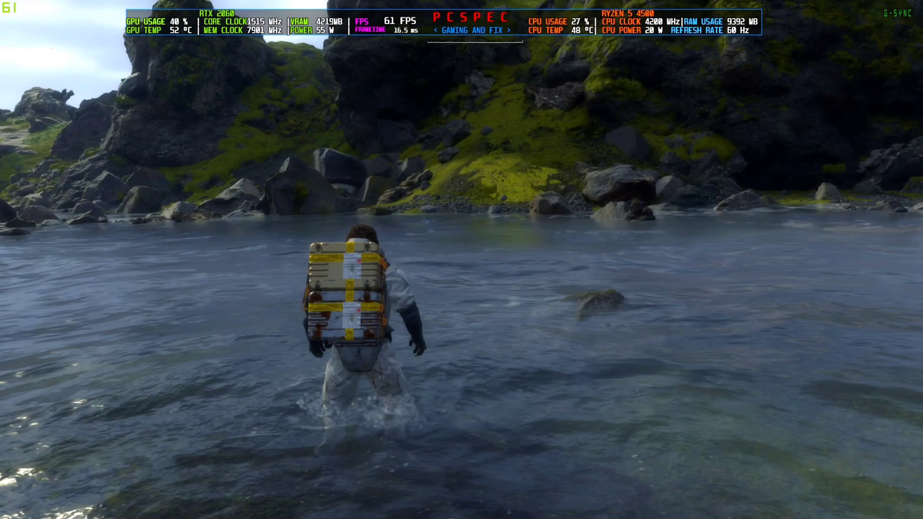
key(w)
key(w)
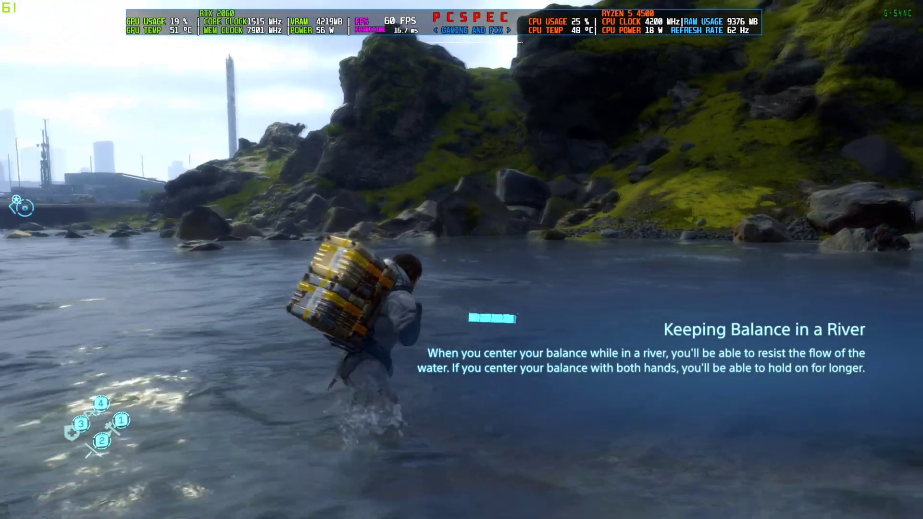
key(w)
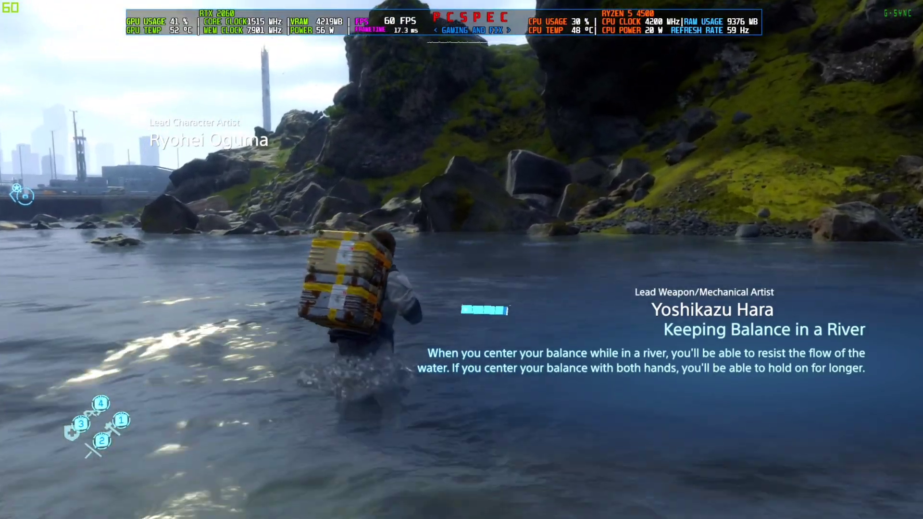
key(w)
key(d)
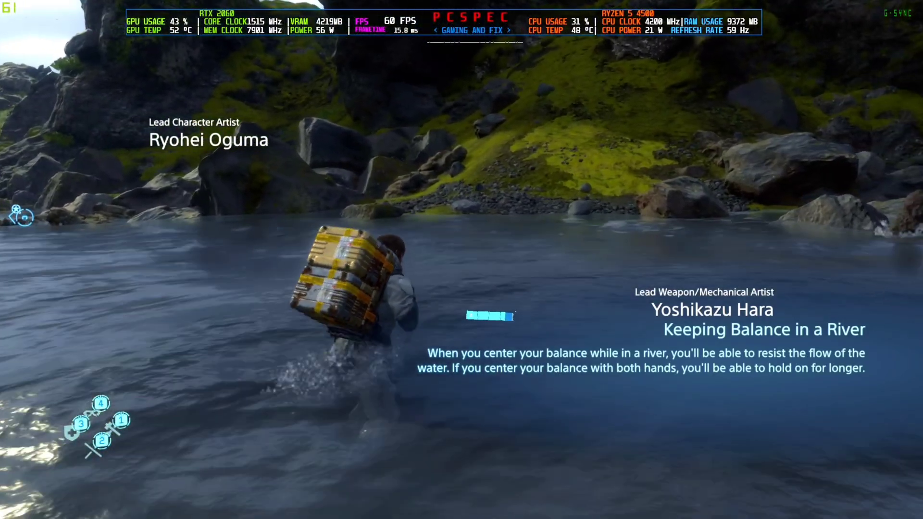
- Wade the character across the river toward the mossy, pebbly bank while monitoring frame rate, GPU usage and GPU power draw
key(w)
key(d)
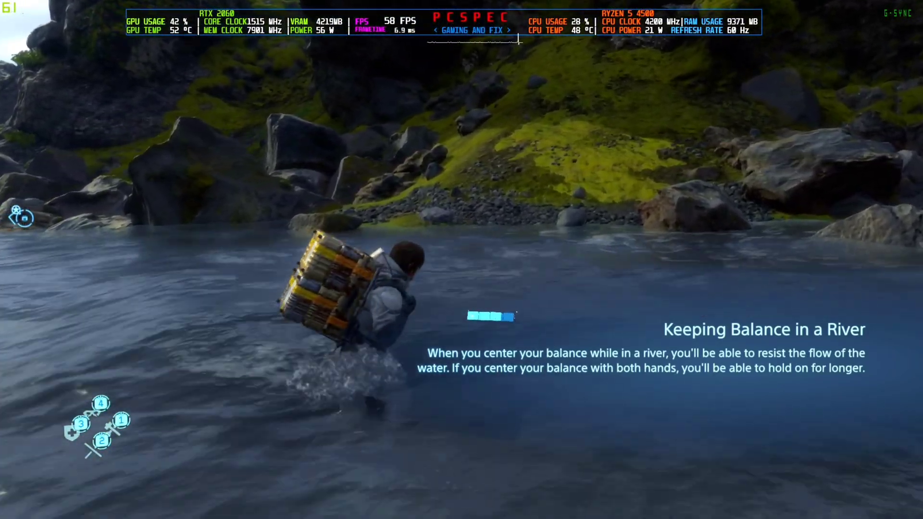
key(w)
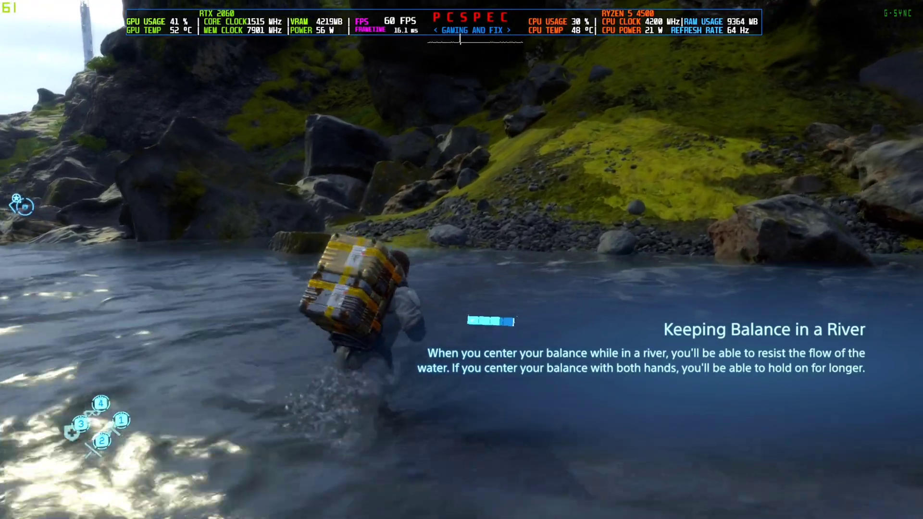
key(w)
key(d)
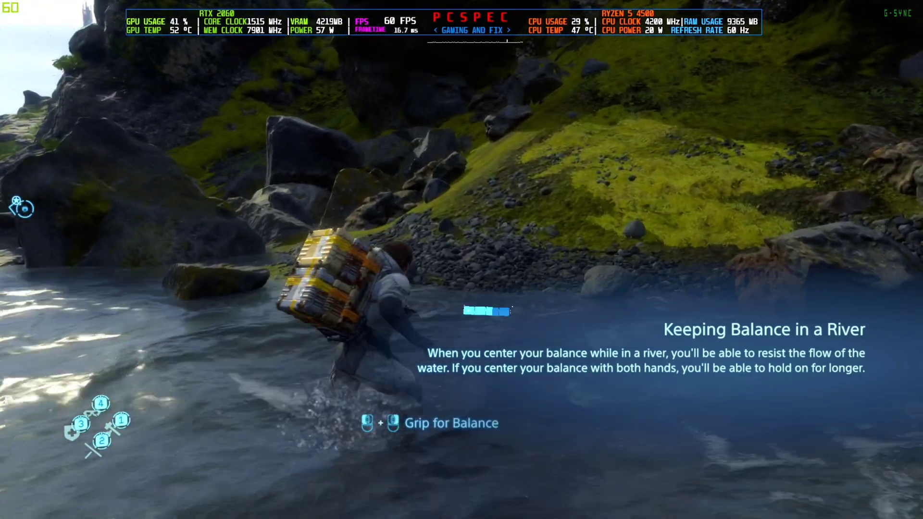
- Climb the character out of the river over the rocks and up the grassy slope while monitoring GPU power and temperature
key(w)
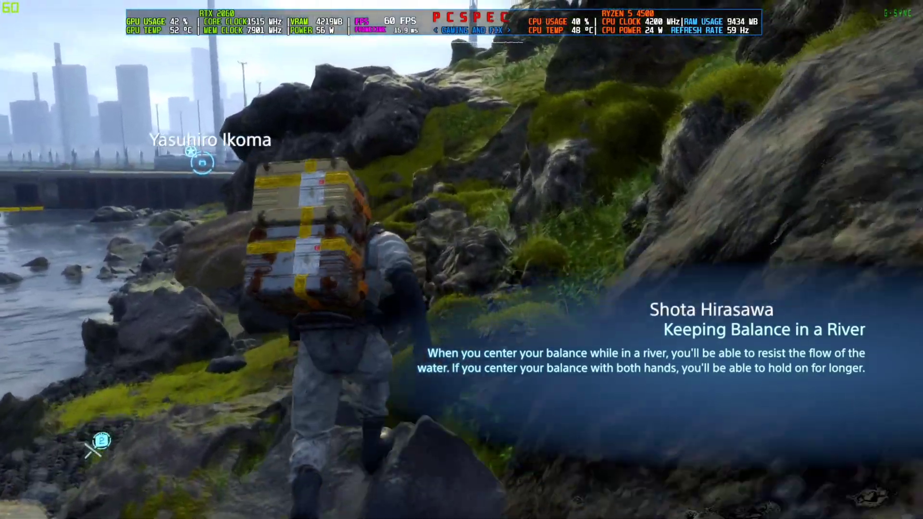
key(w)
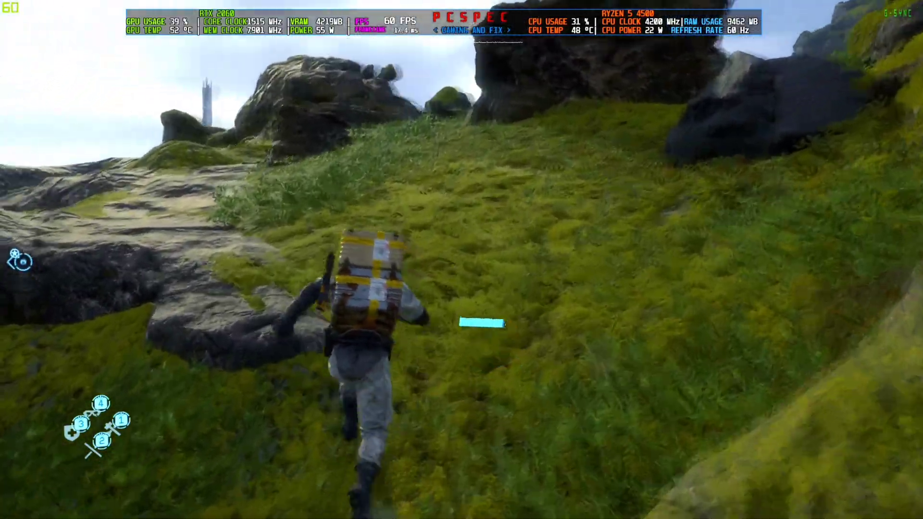
key(w)
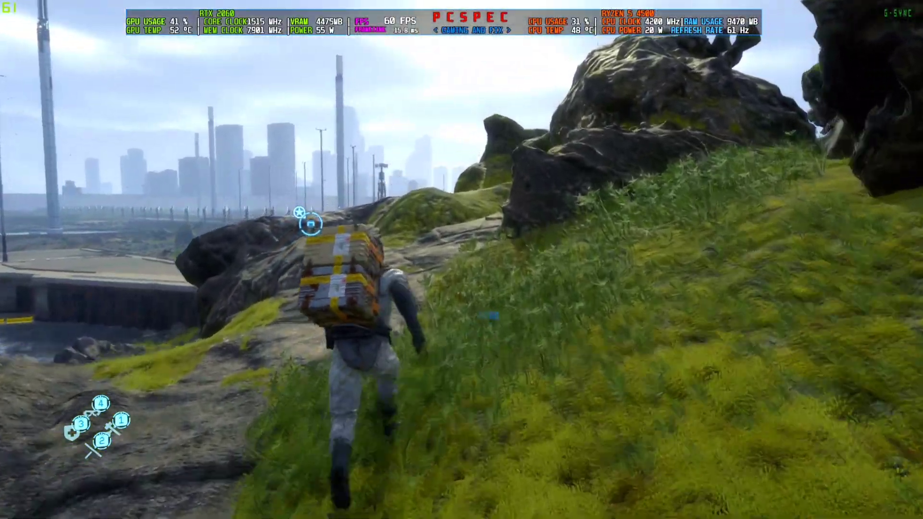